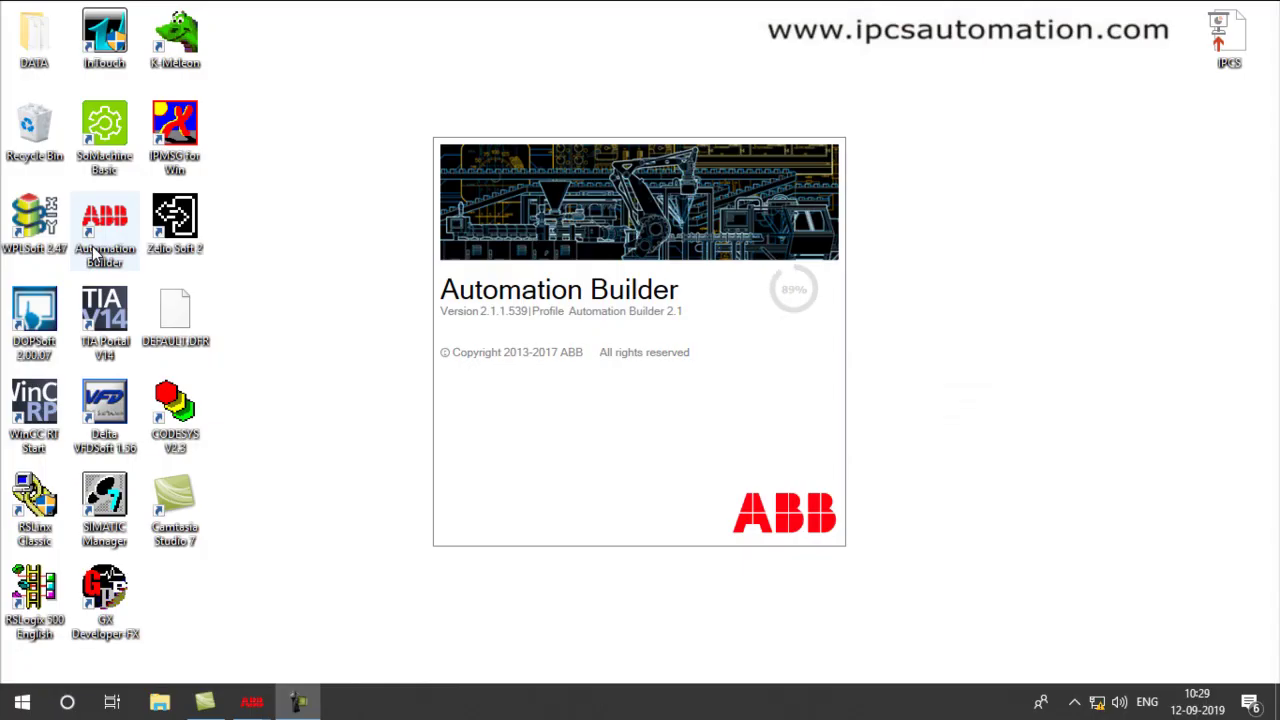
Launch Automation Builder 2.1 from its desktop icon and let it finish loading.
double_click(97, 250)
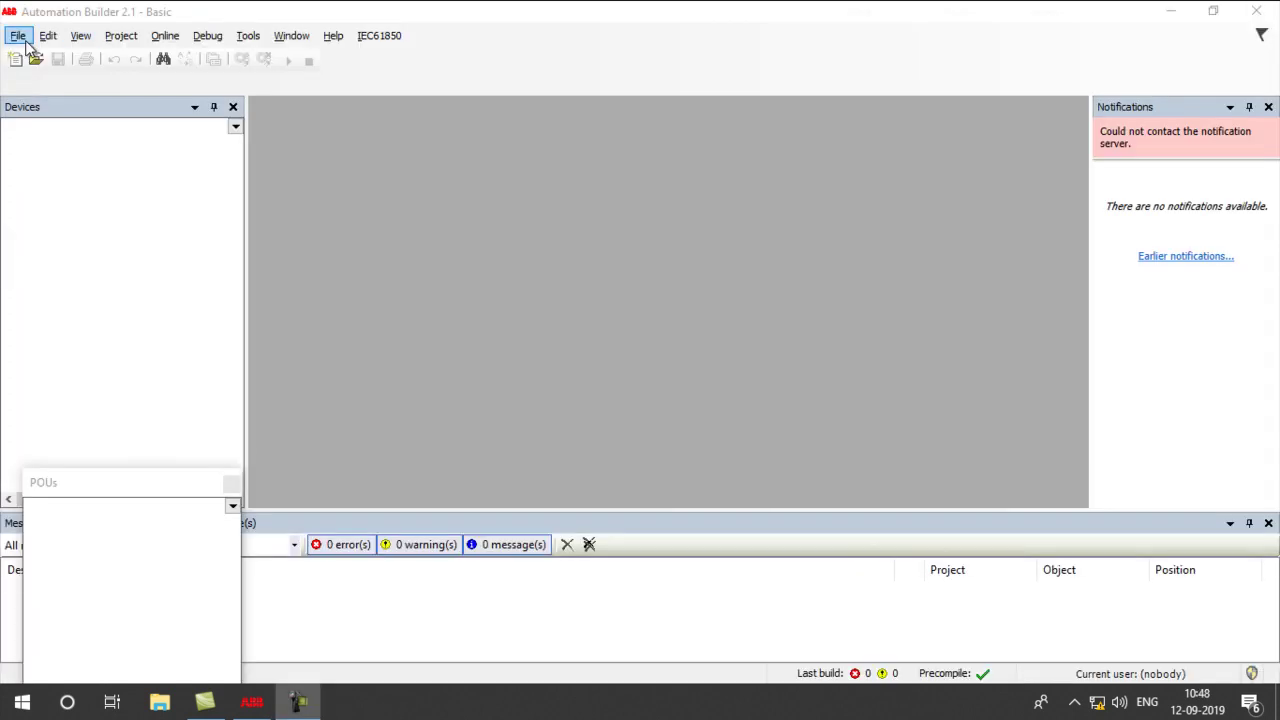
Create an AC500 template project and add an AC500-eCo PM556-ETH PLC to it.
left_click(18, 35)
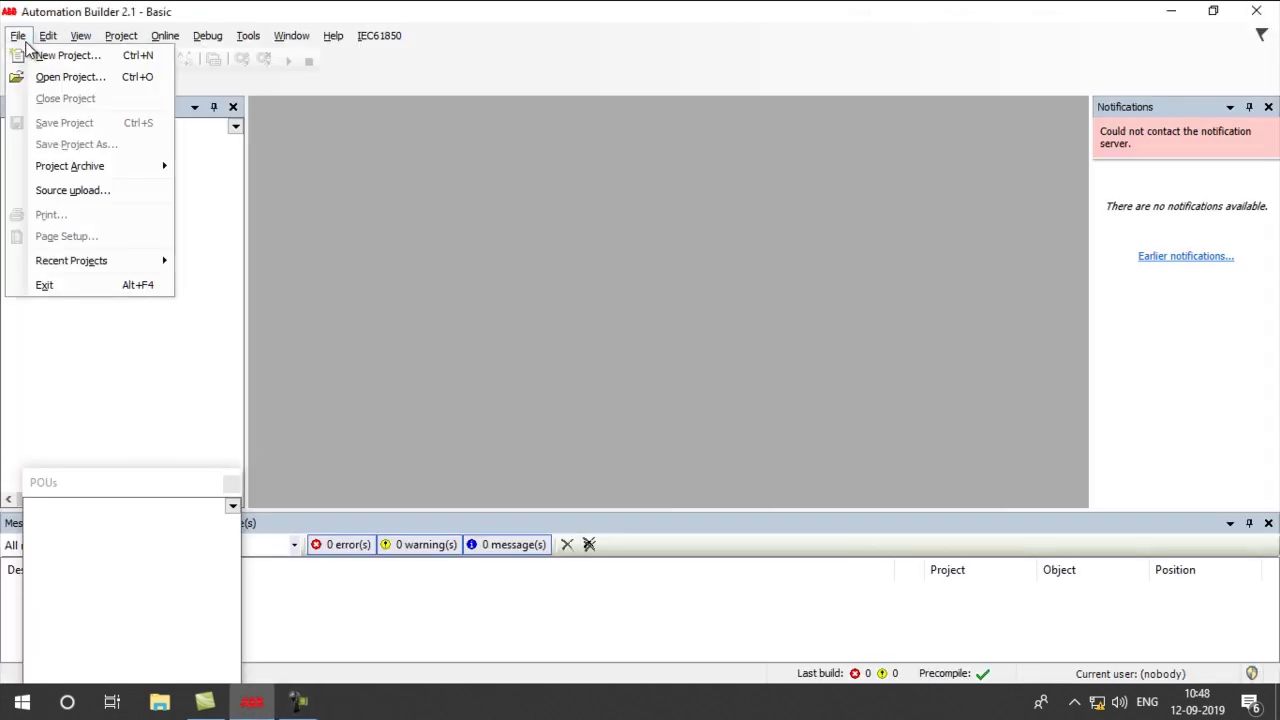
left_click(68, 56)
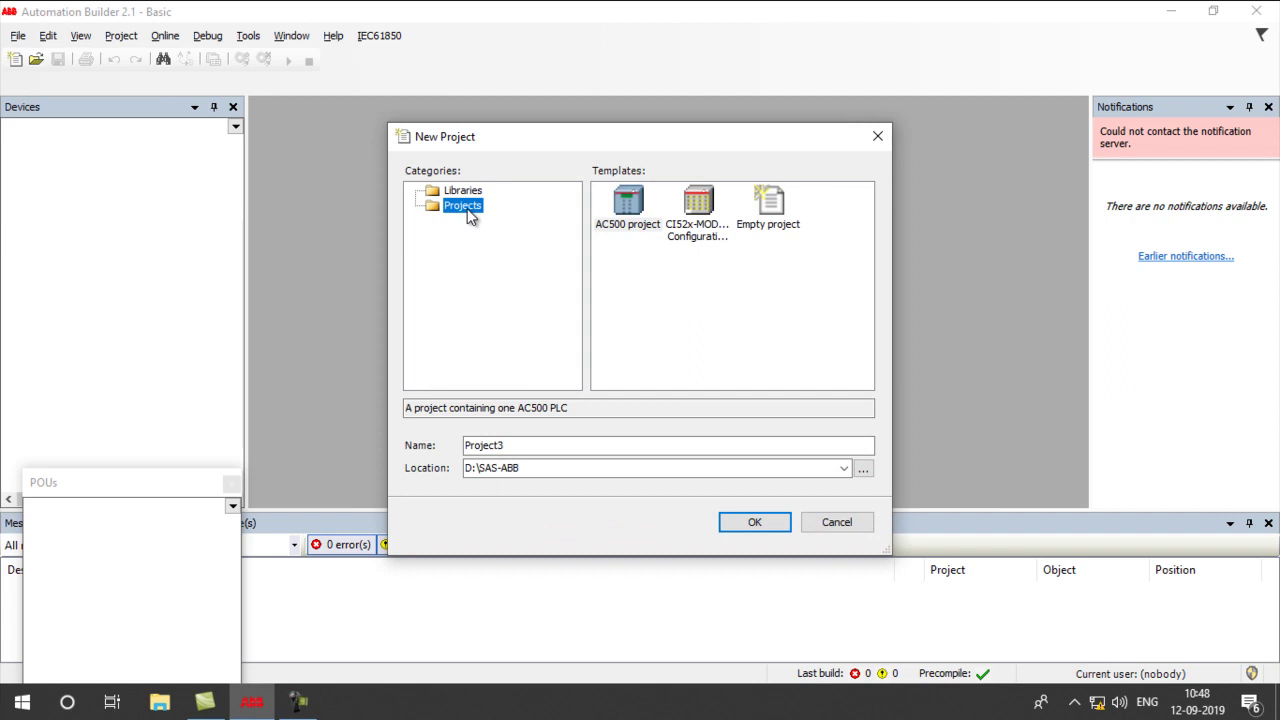
double_click(627, 212)
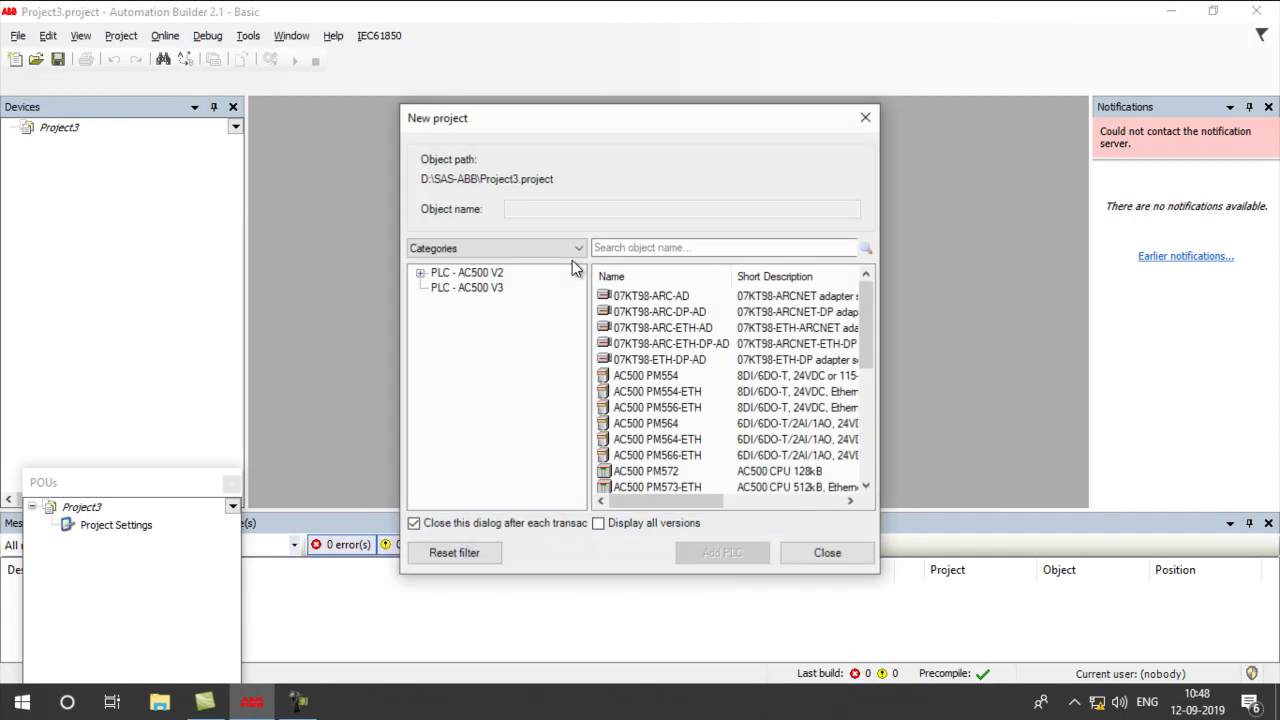
left_click(420, 272)
left_click(470, 333)
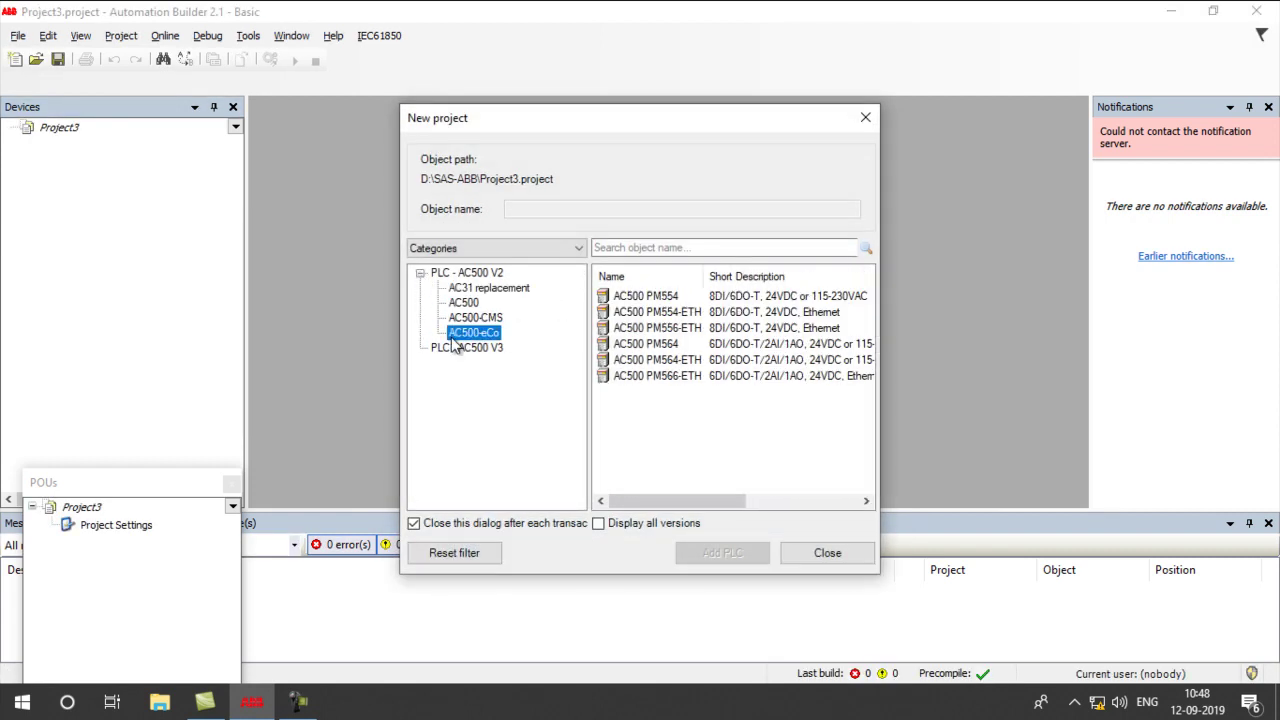
left_click(652, 330)
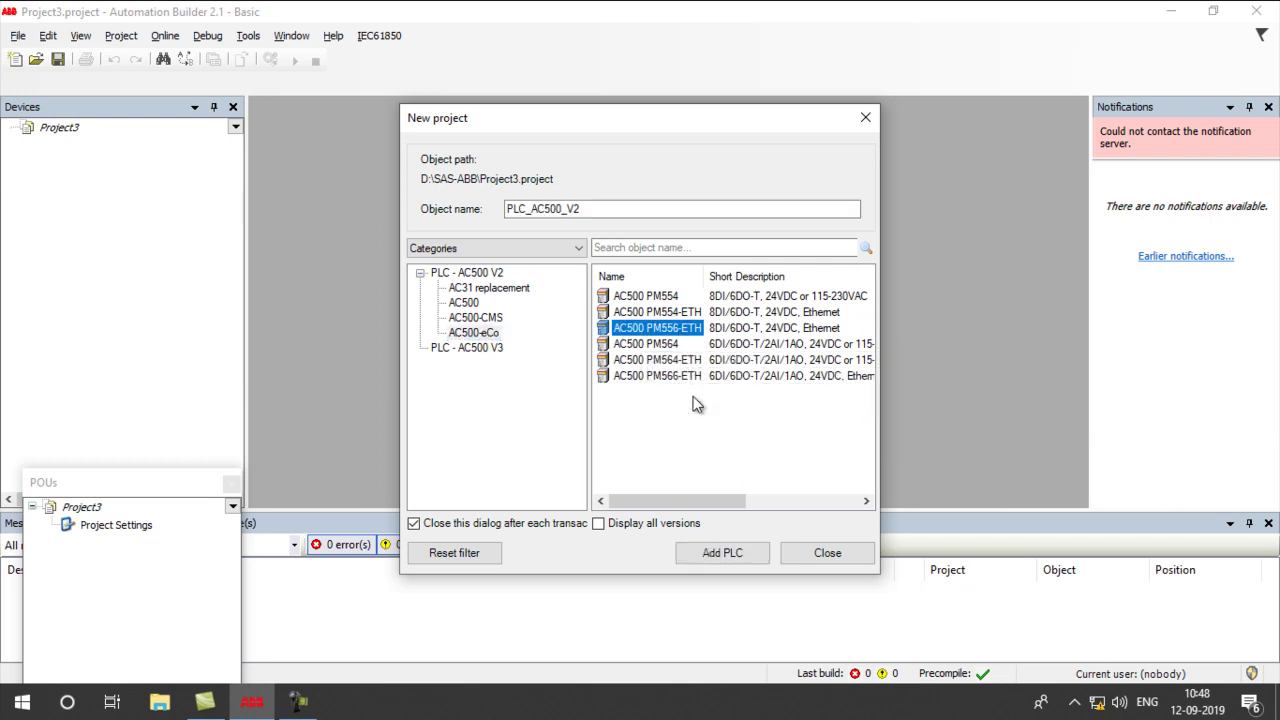
left_click(743, 551)
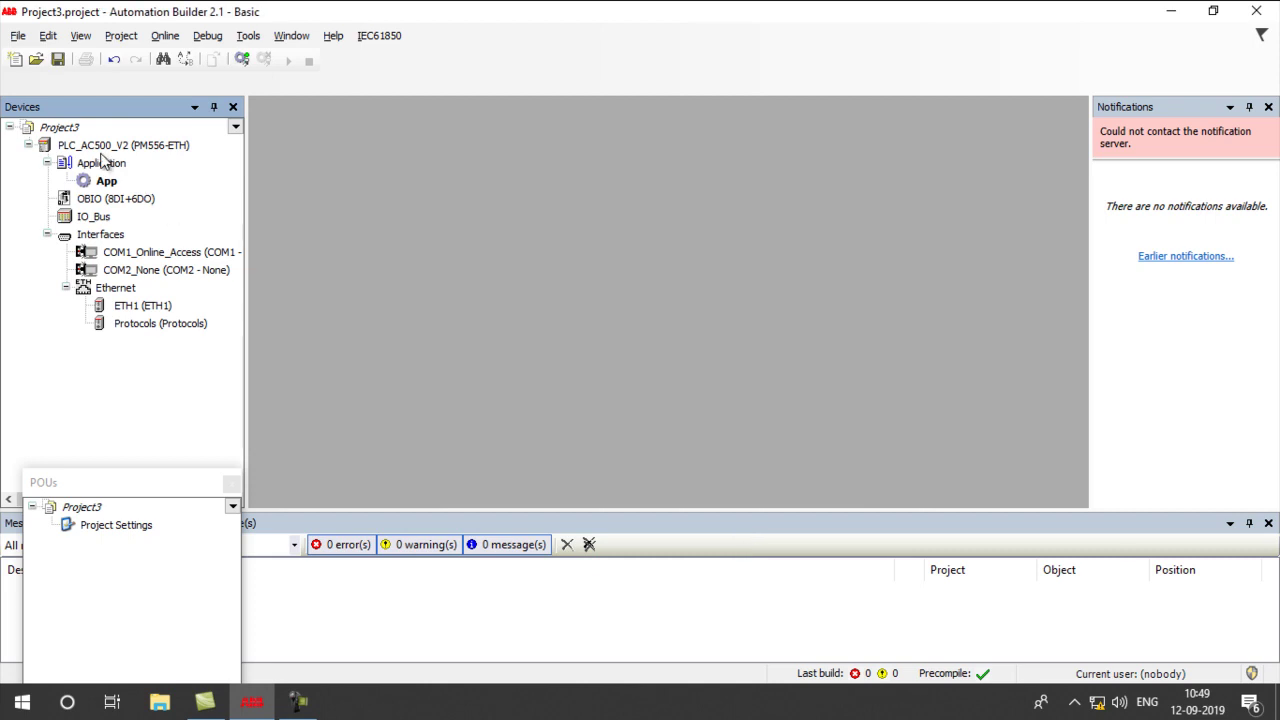
Set PLC_AC500_V2's communication IP address to 192.168.1.10 and confirm it.
right_click(100, 148)
left_click(172, 166)
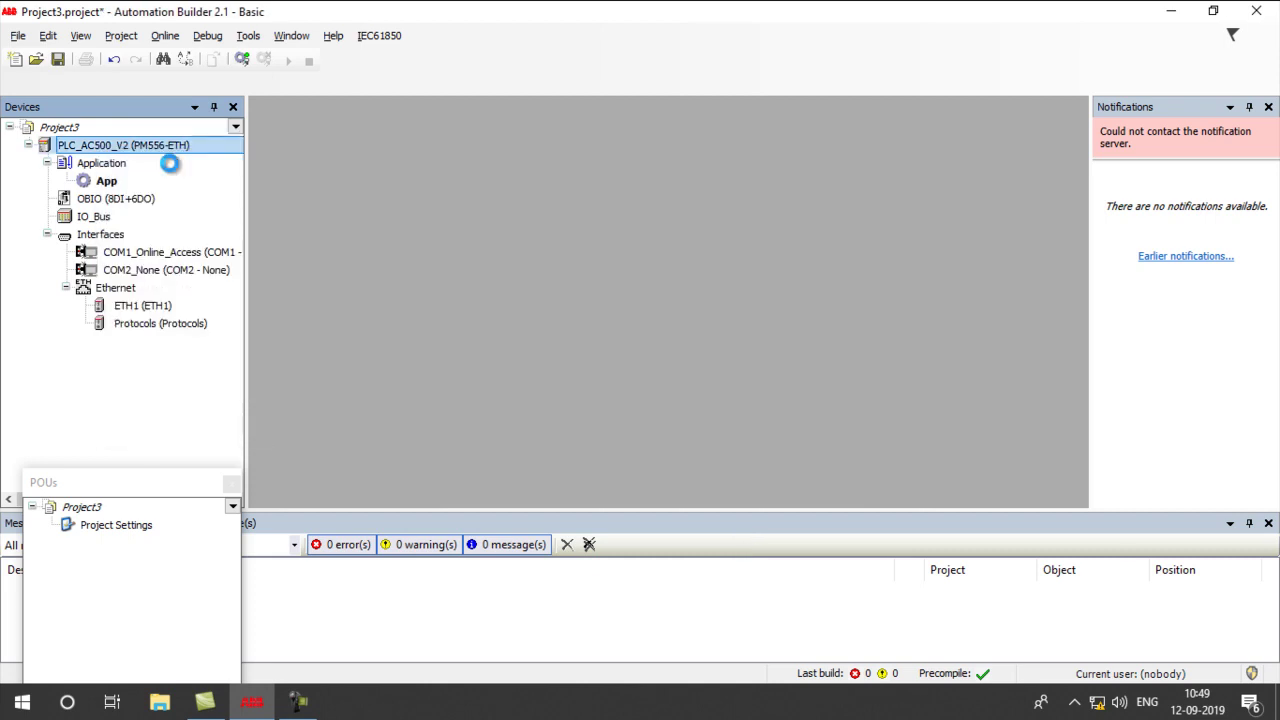
double_click(217, 235)
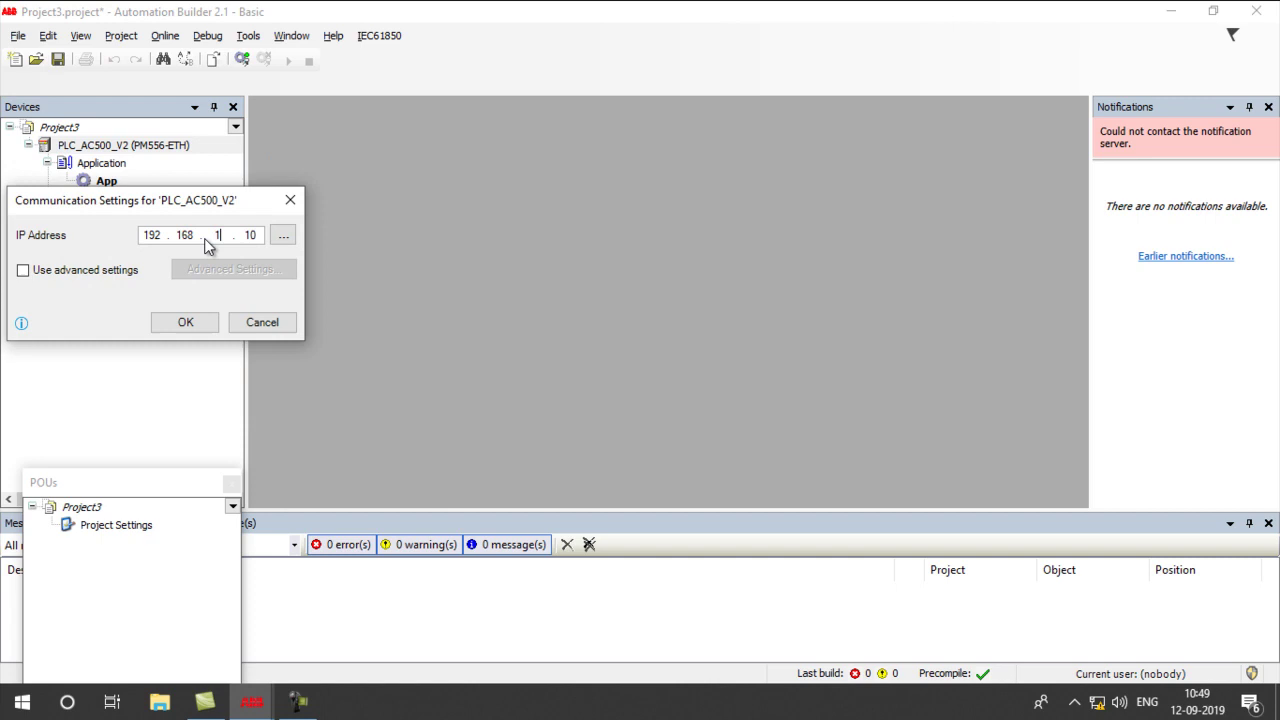
left_click(204, 325)
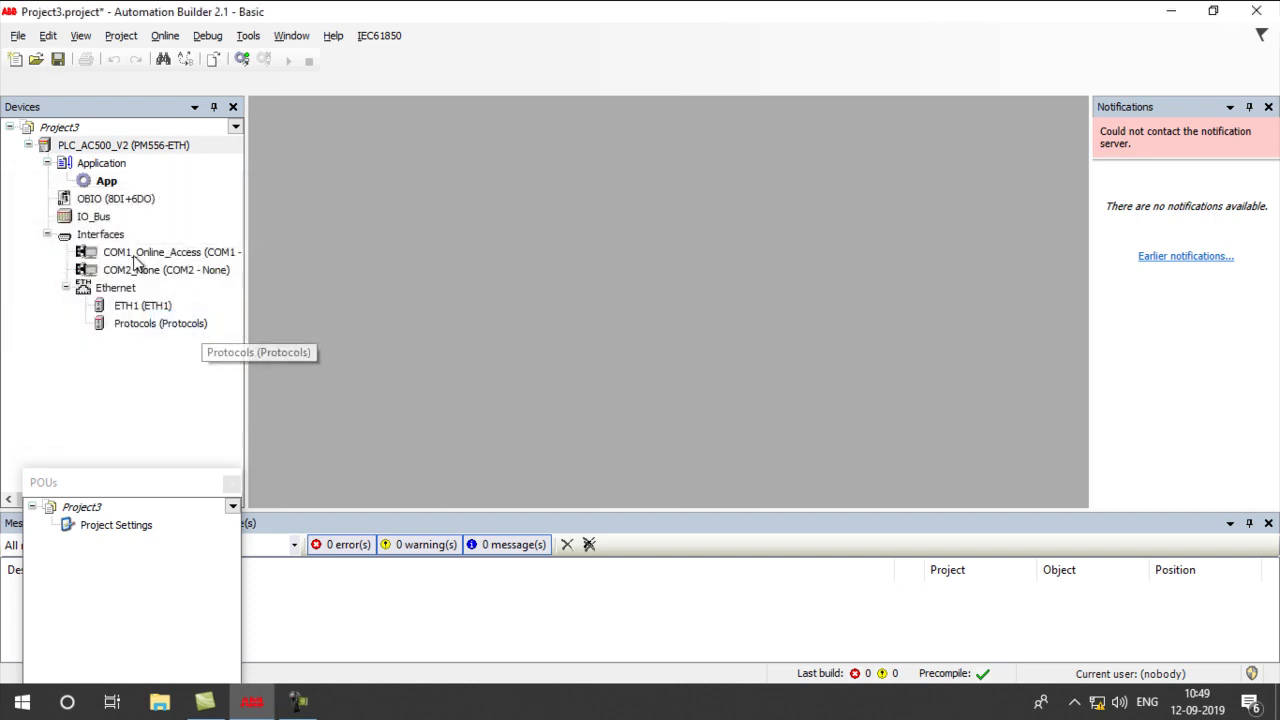
left_click(112, 199)
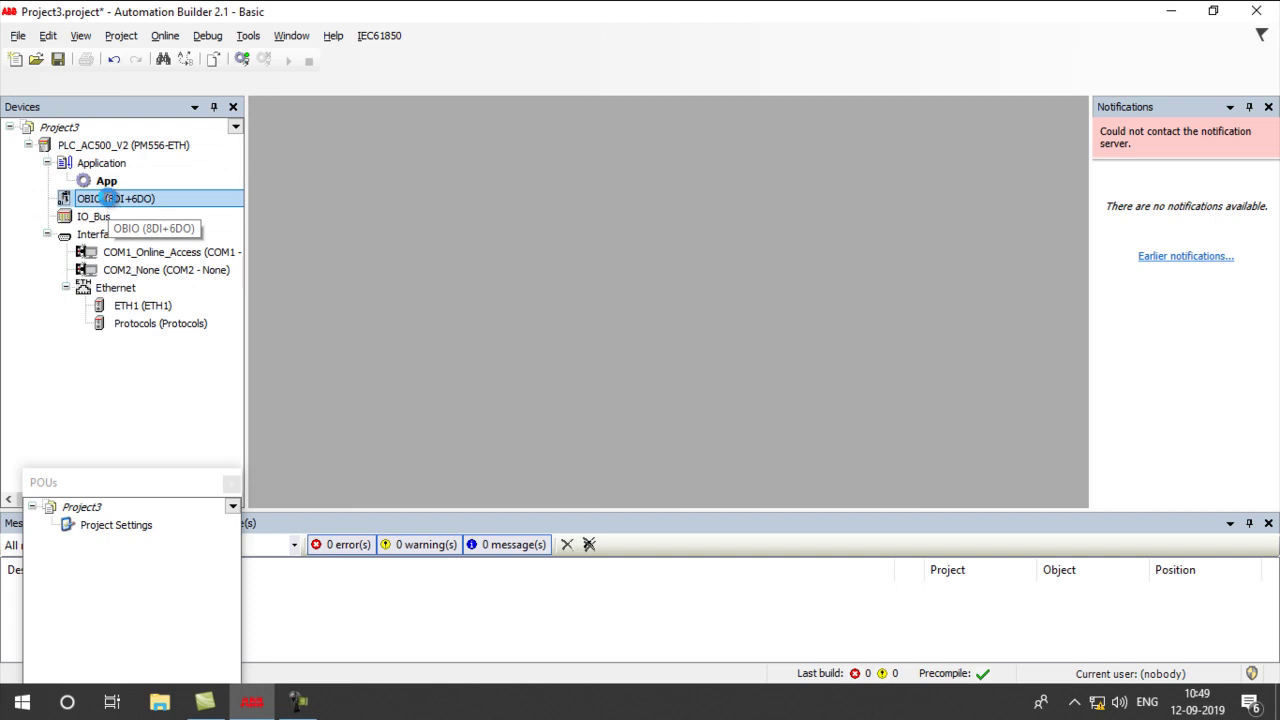
Open the OBIO I/O mapping table and expand the digital inputs list.
double_click(112, 199)
left_click(327, 175)
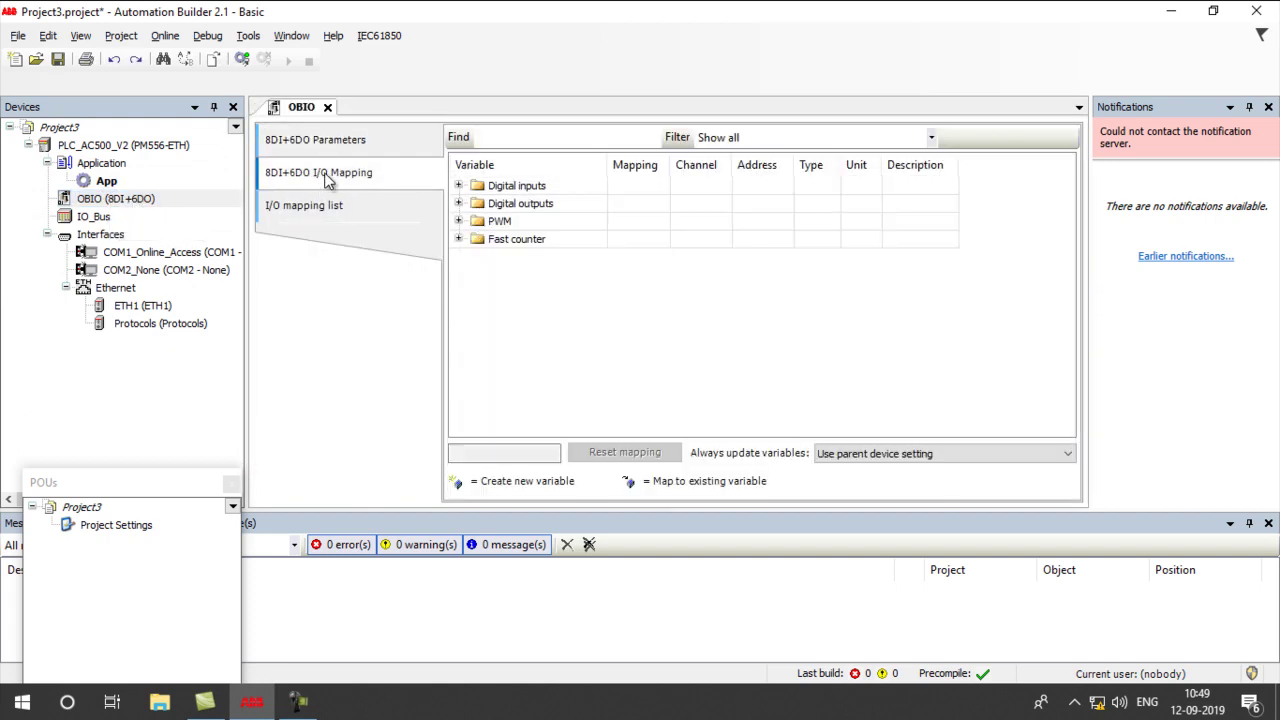
left_click(459, 186)
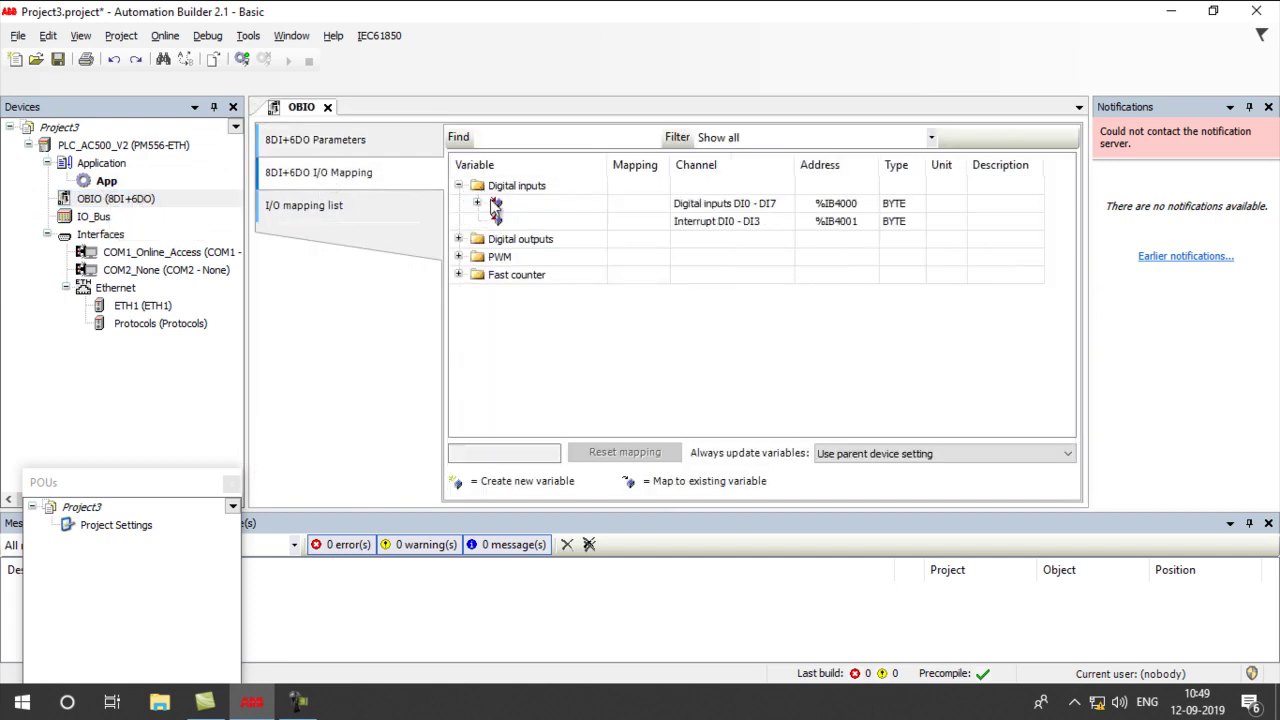
left_click(477, 203)
left_click(862, 222)
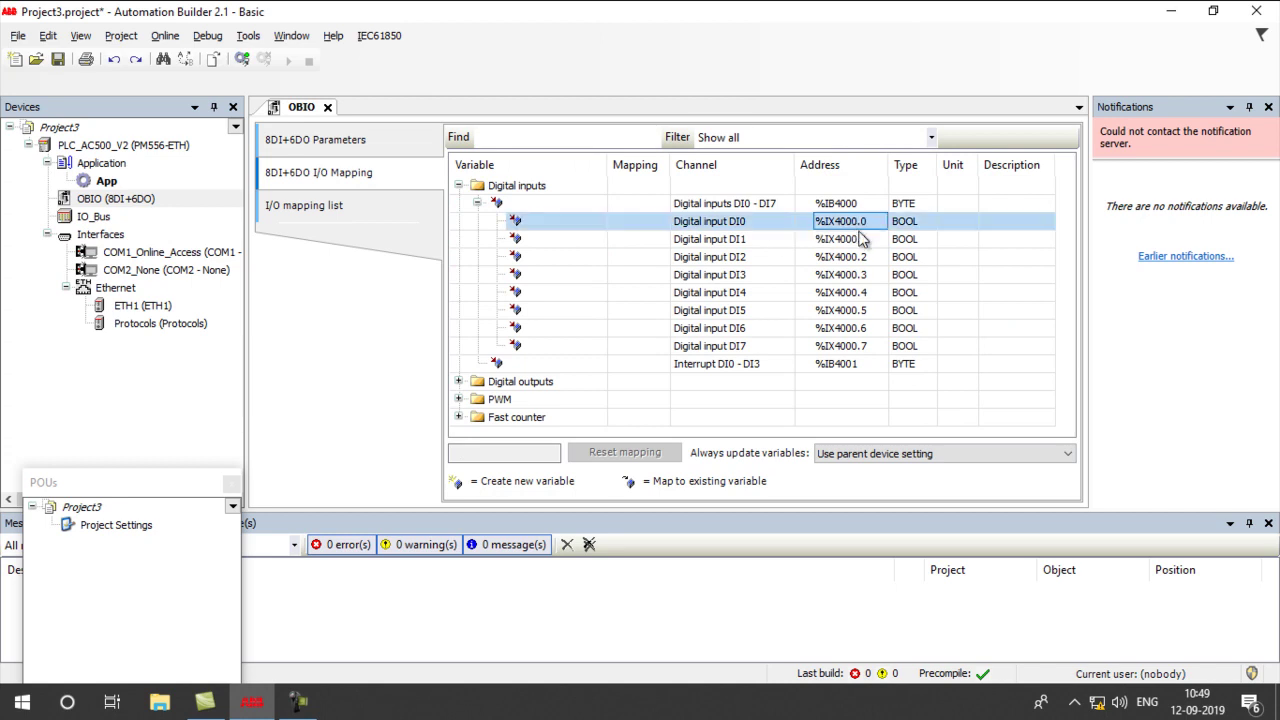
left_click(864, 240)
left_click(866, 257)
left_click(866, 276)
left_click(868, 294)
left_click(868, 330)
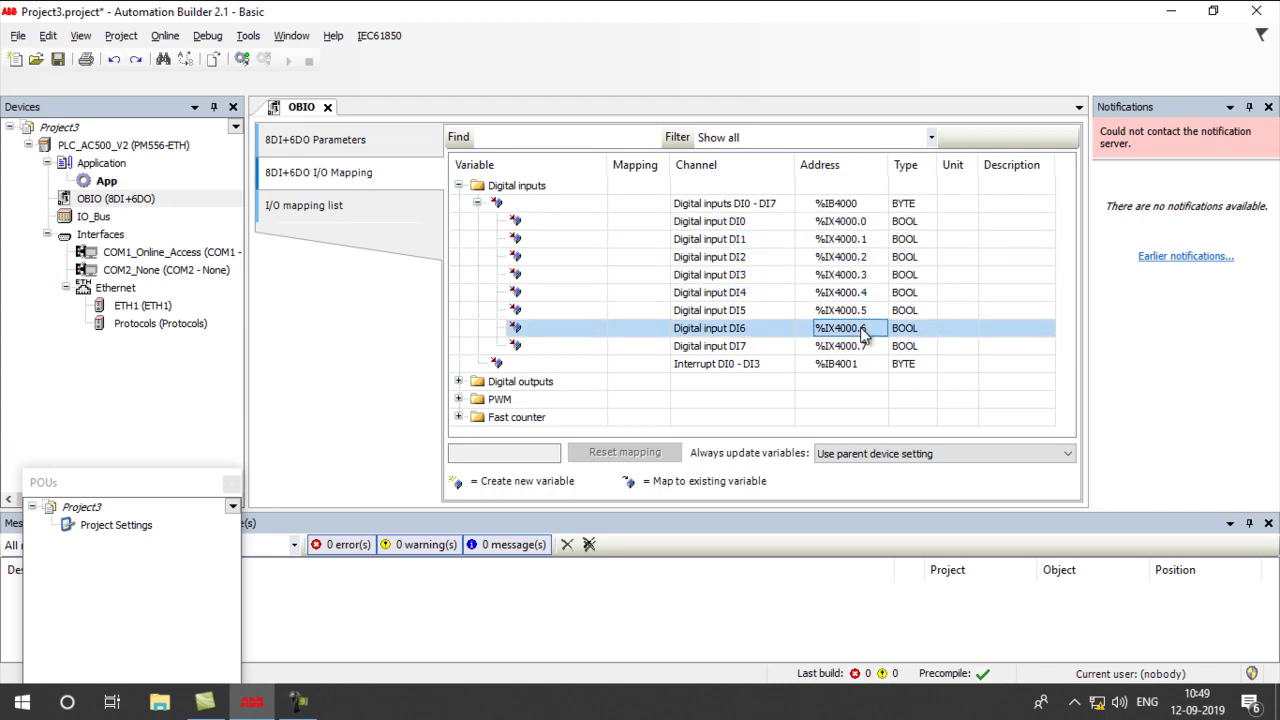
Name digital inputs DI0–DI2 as i1, i2 and i3.
left_click(570, 228)
type("I")
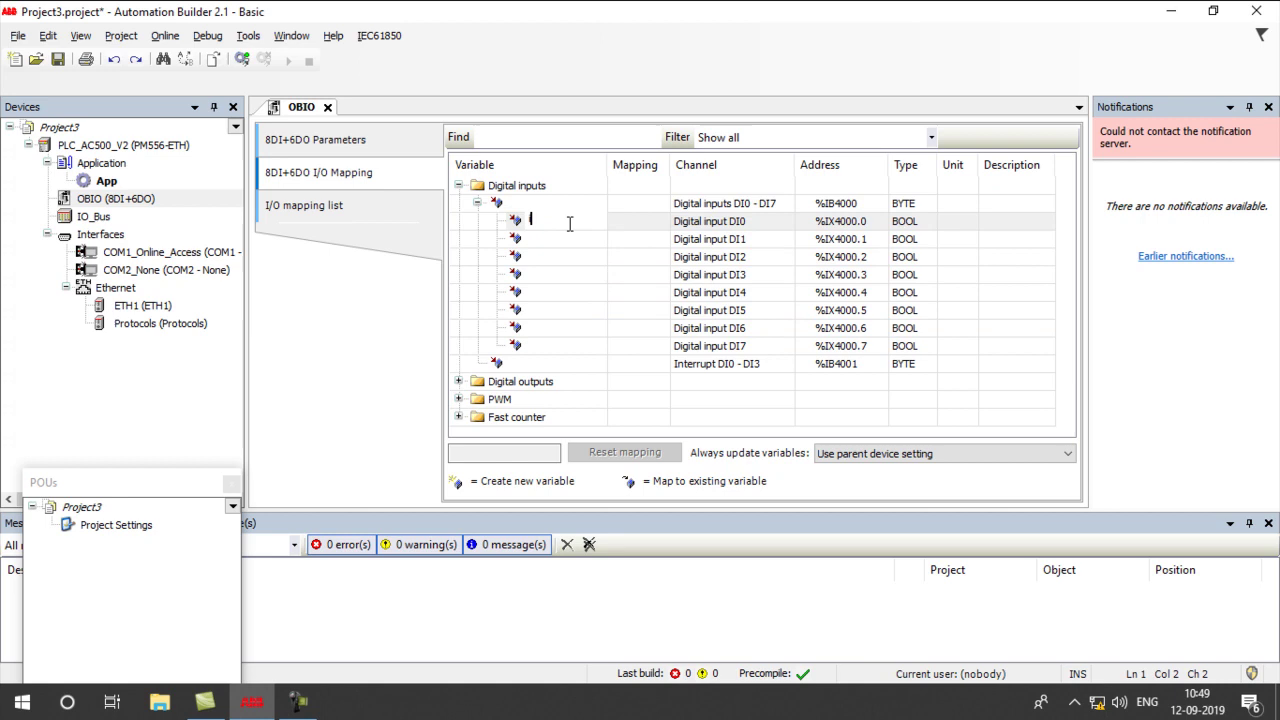
type("1")
left_click(570, 232)
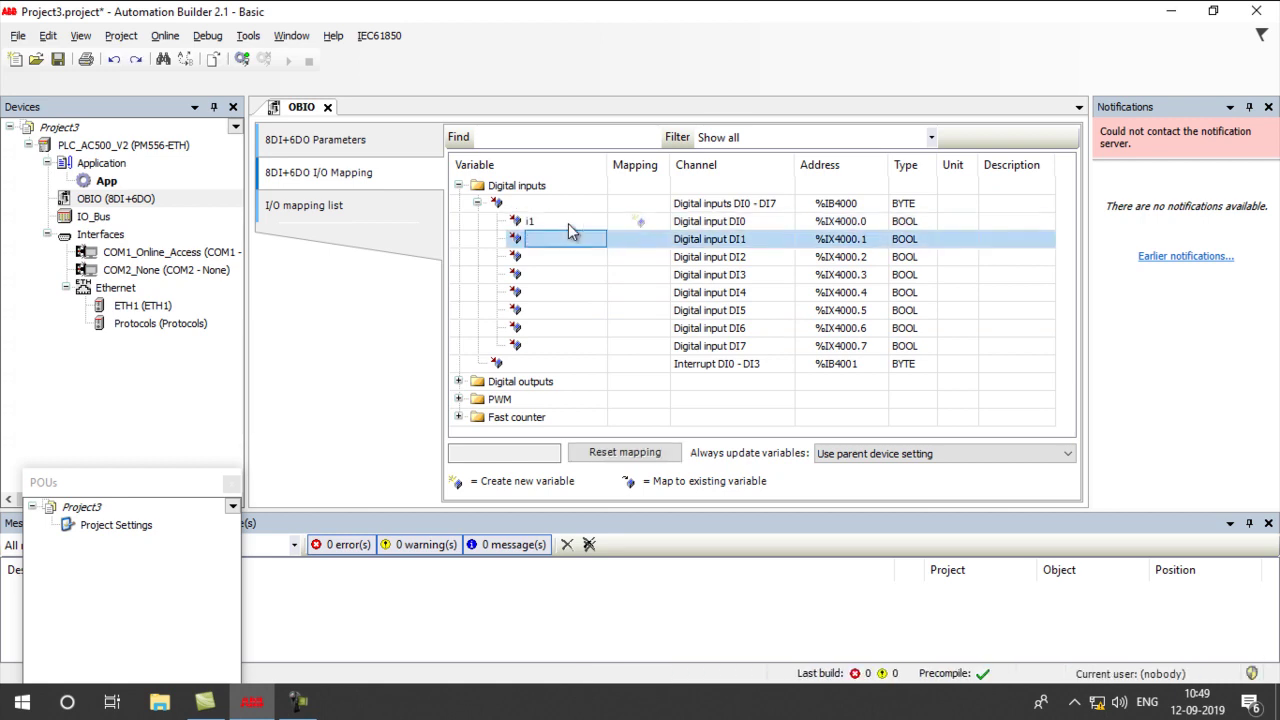
type("i2")
key("Return")
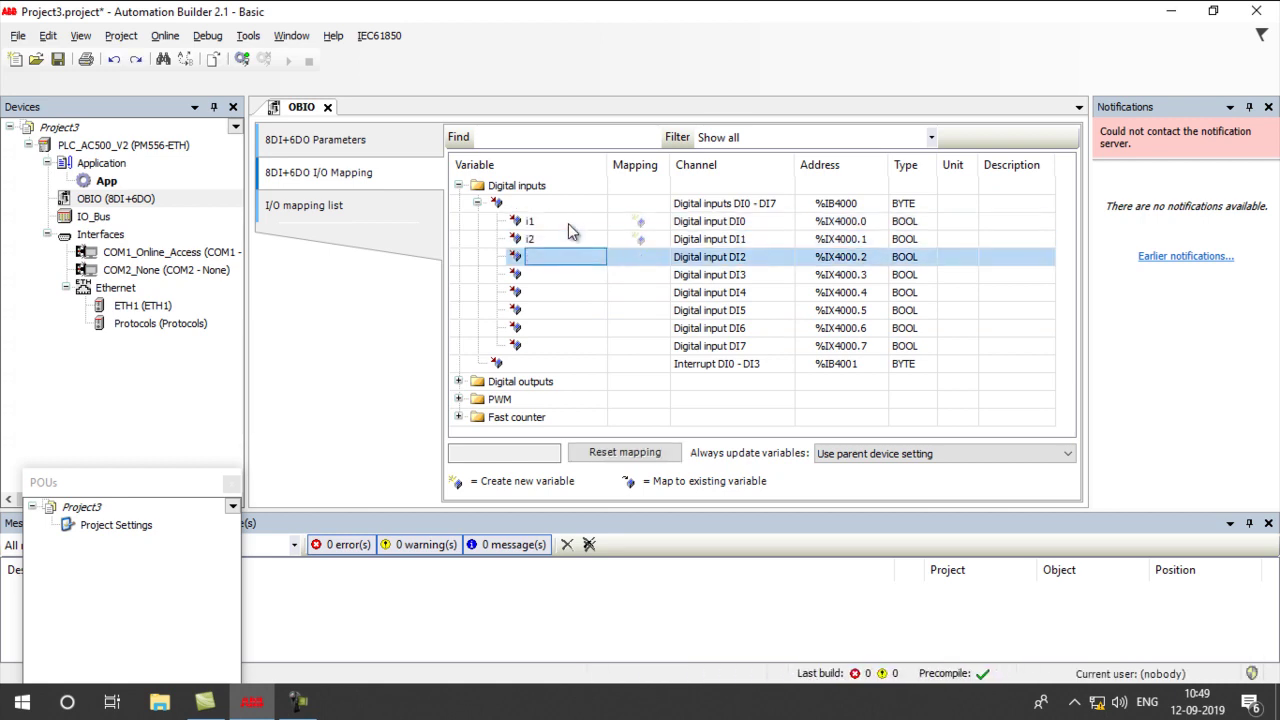
type("i3")
key("Return")
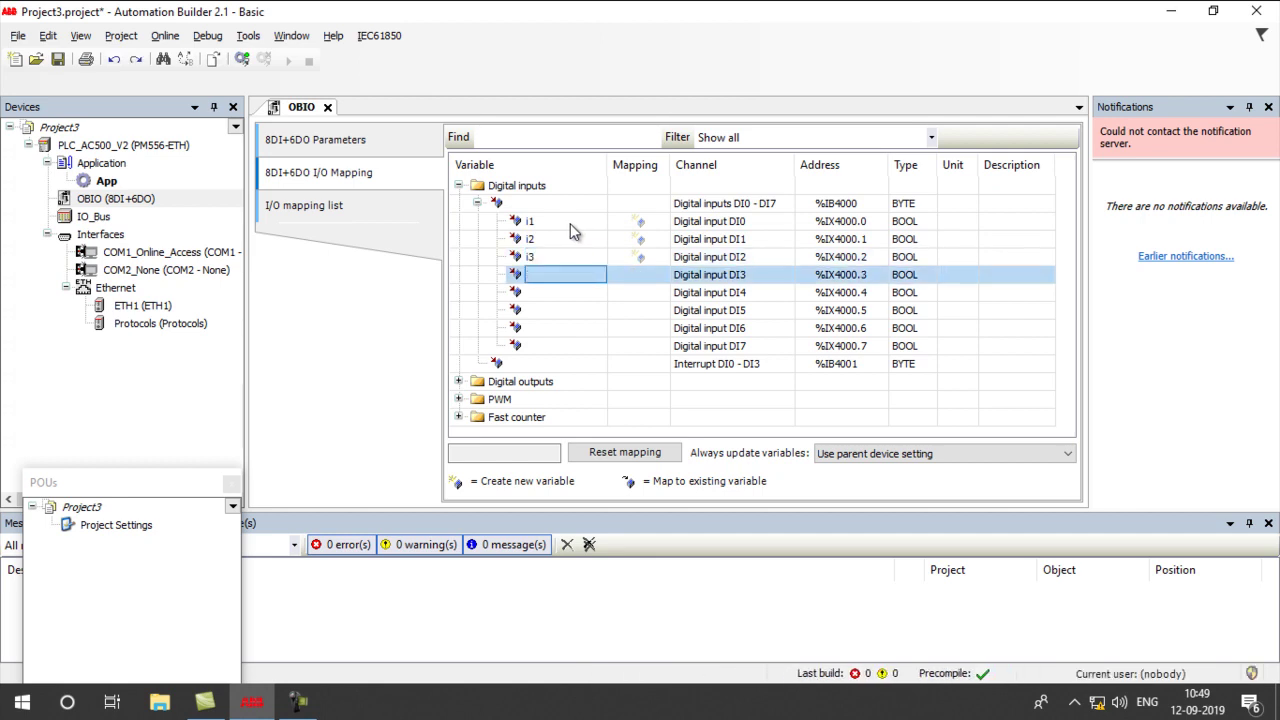
Name digital outputs DO0–DO2 as q1, q2 and q3.
left_click(458, 381)
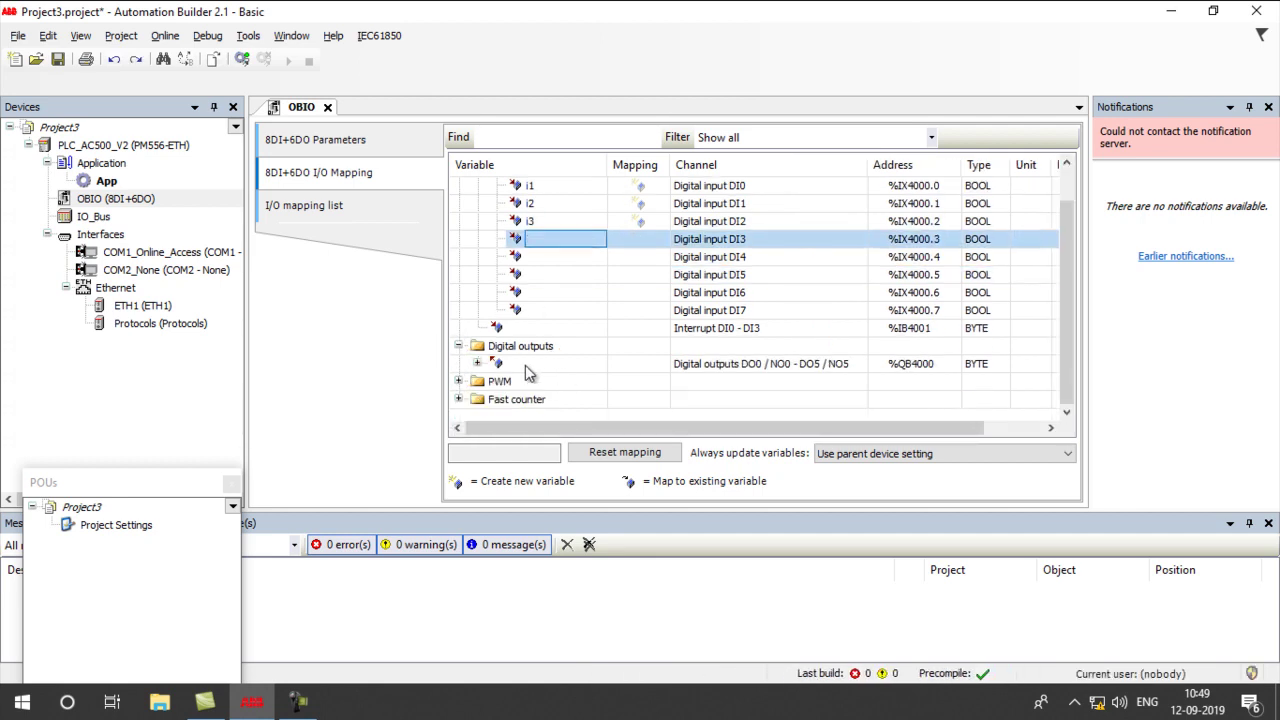
left_click(477, 364)
left_click(553, 385)
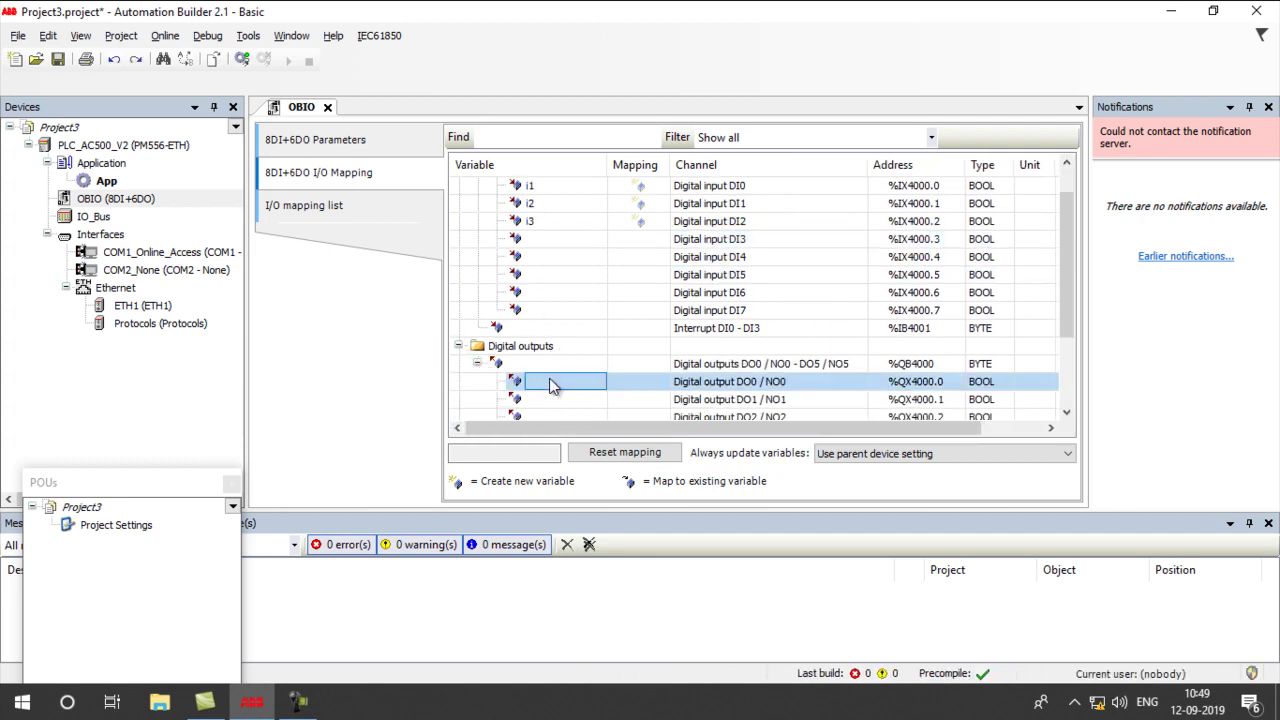
type("q1")
key("Return")
type("q")
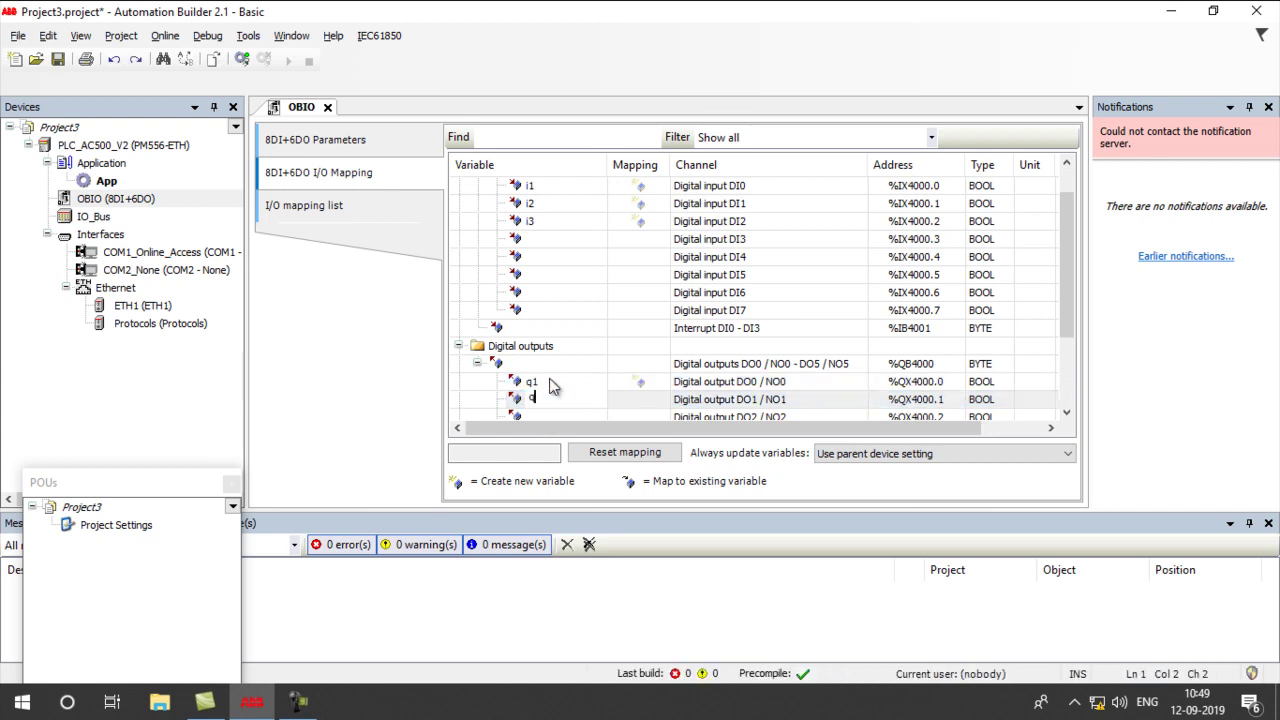
type("2")
key("Return")
type("q")
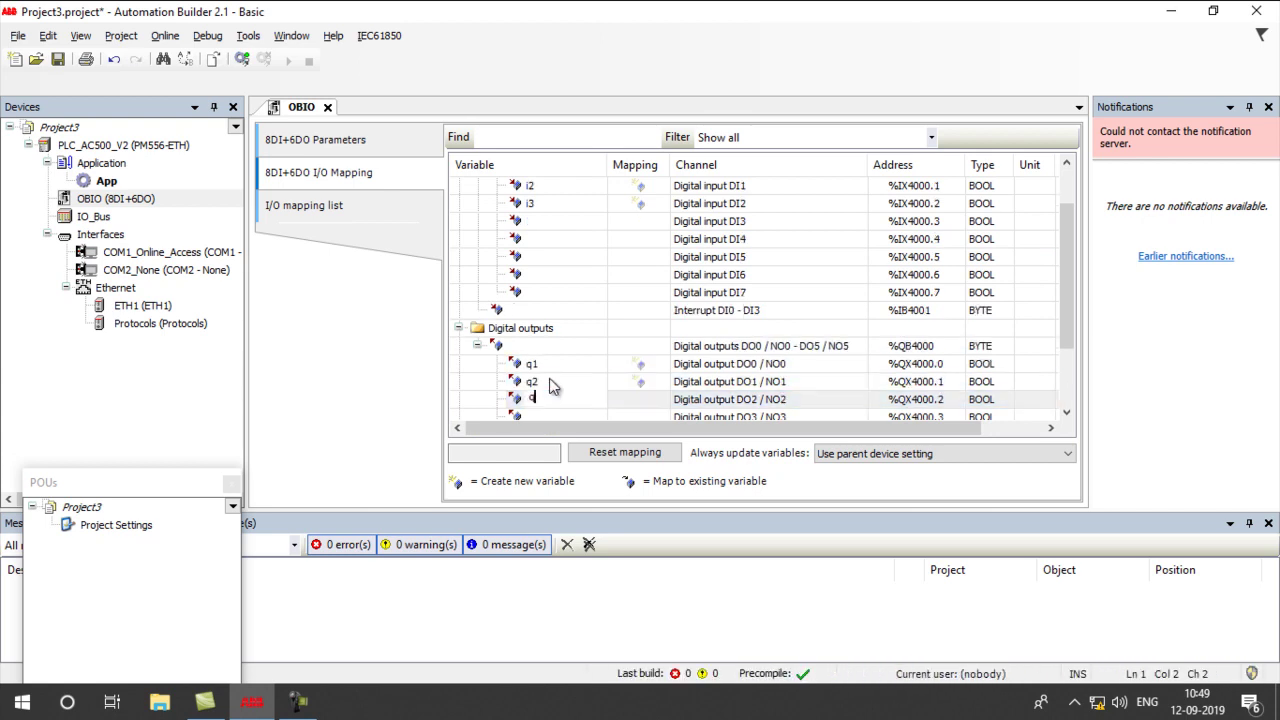
type("3")
key("Return")
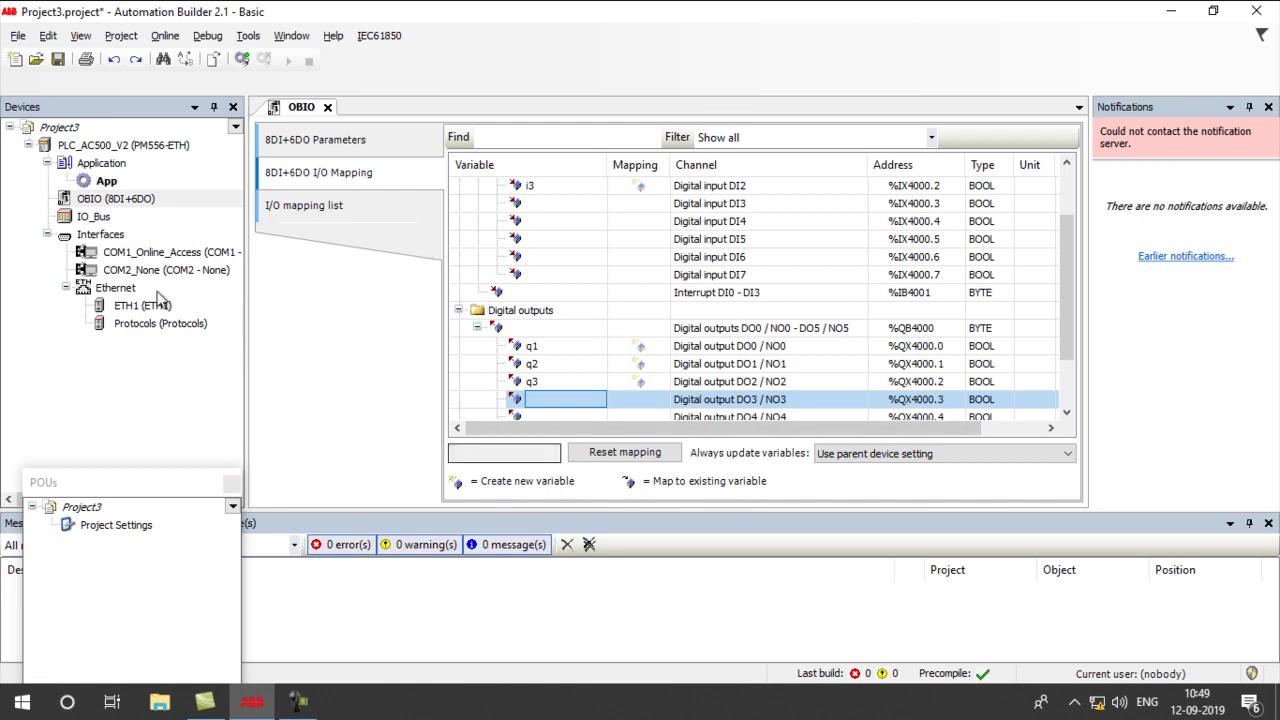
Create configuration data for the Application, then open it in CoDeSys.
right_click(100, 164)
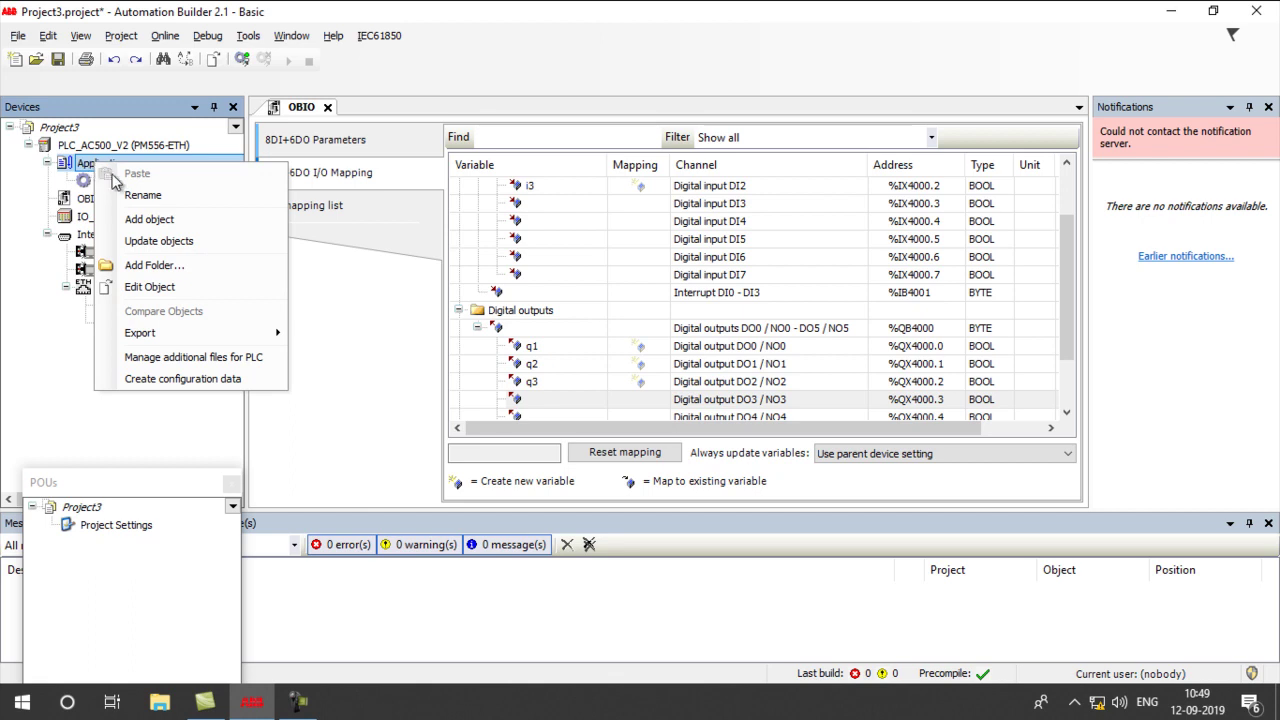
left_click(194, 378)
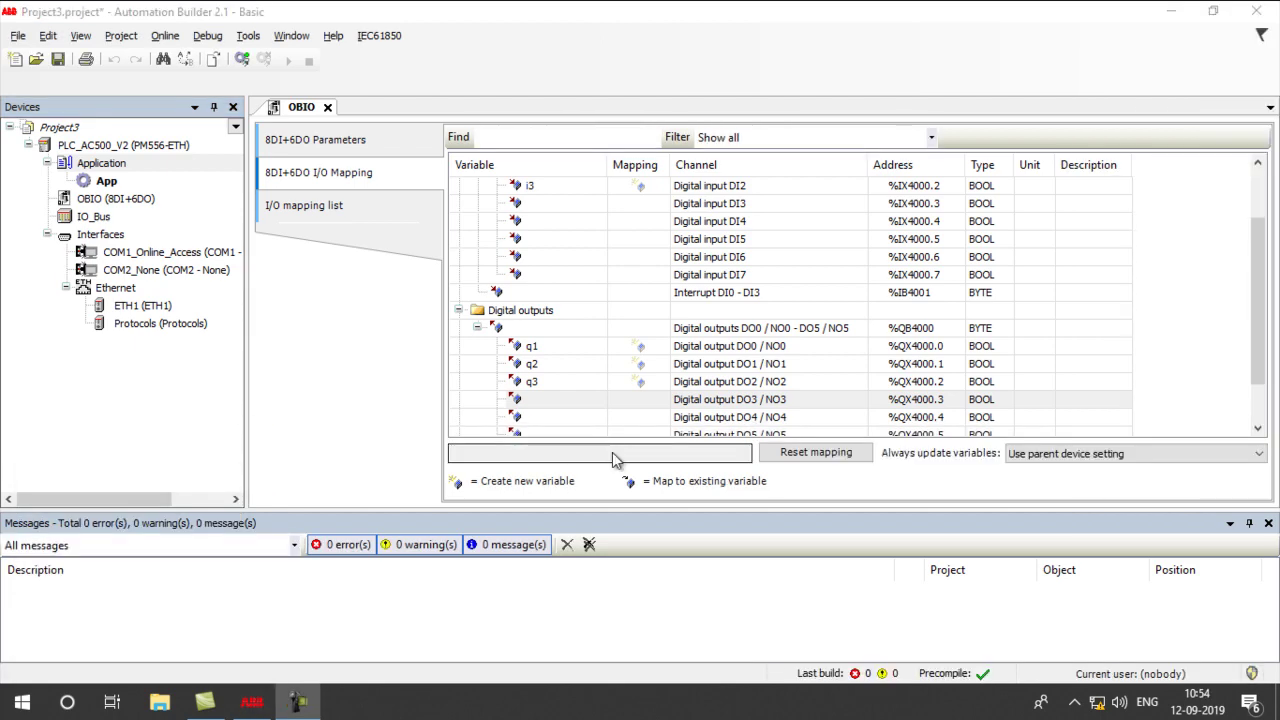
double_click(75, 165)
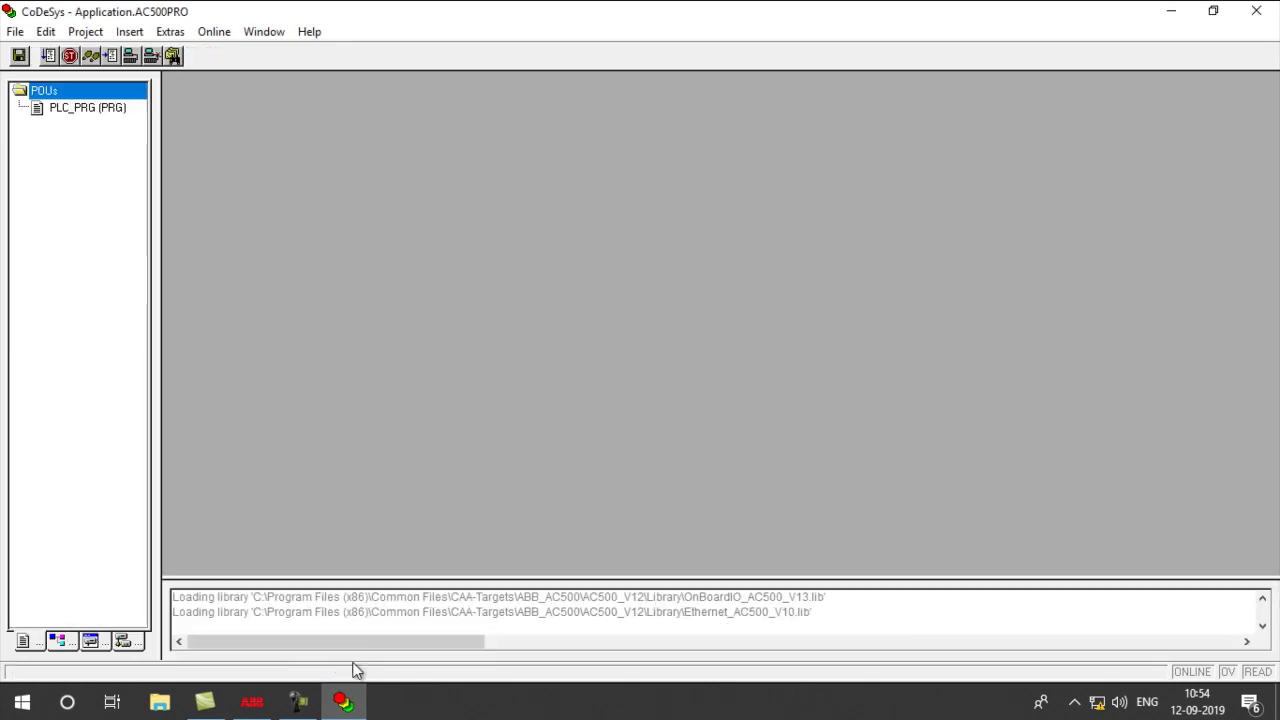
Open the Task configuration and insert a new task.
left_click(137, 645)
left_click(84, 411)
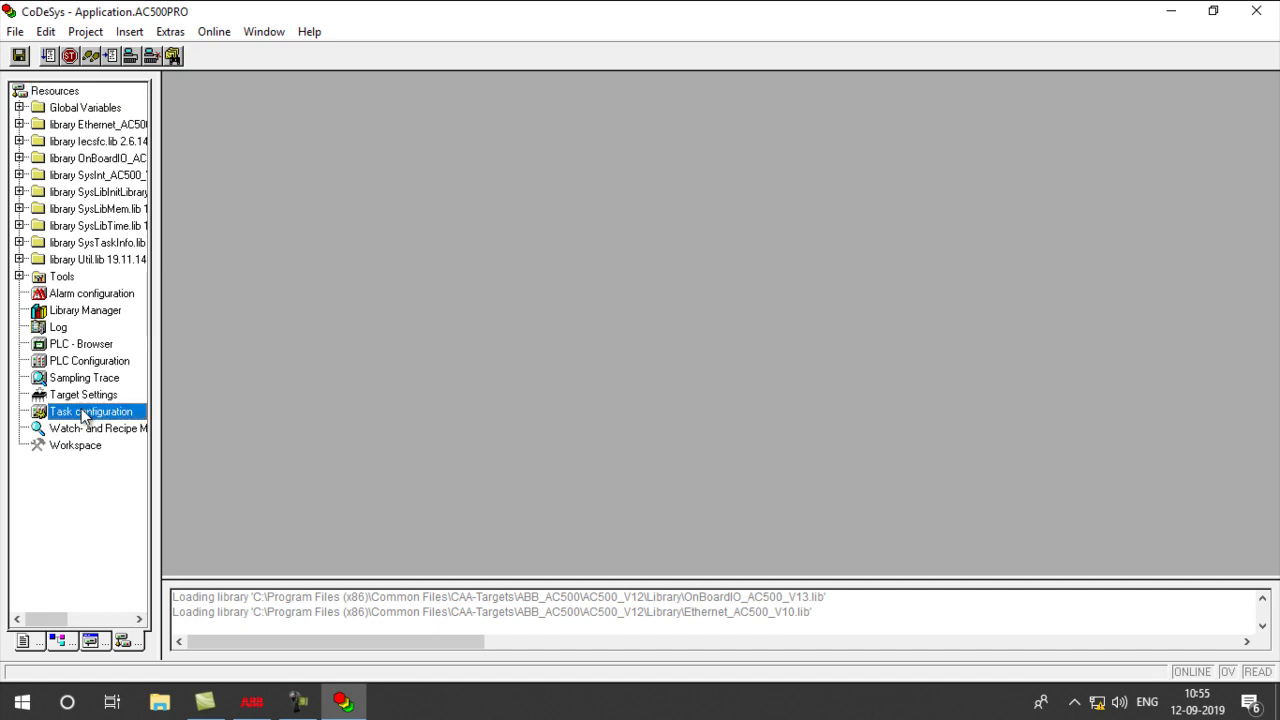
double_click(84, 411)
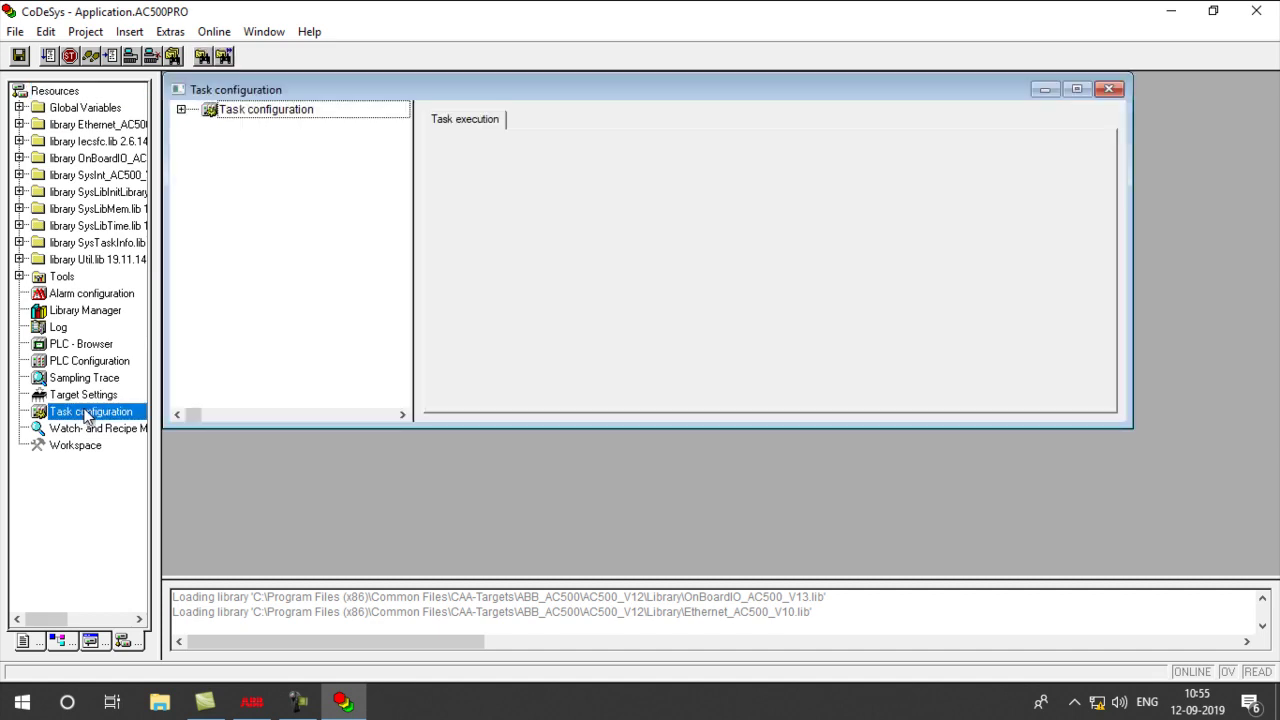
left_click(181, 109)
left_click(257, 129)
right_click(261, 128)
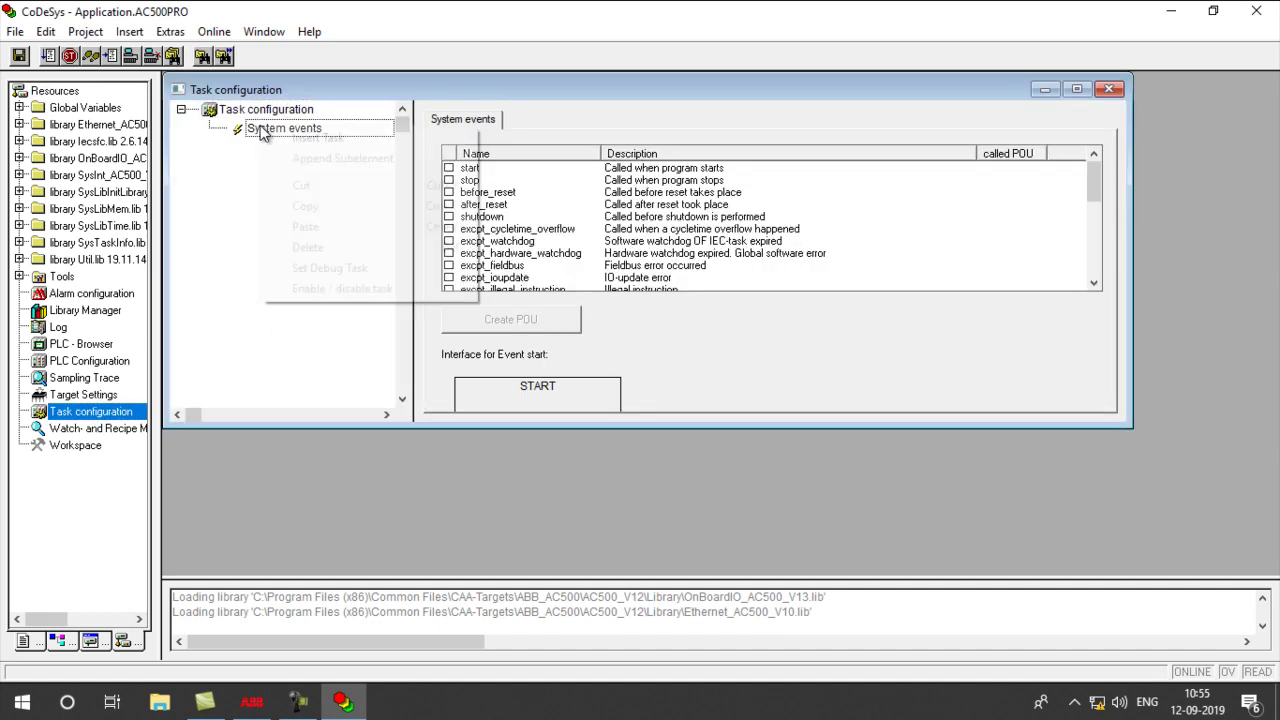
left_click(318, 138)
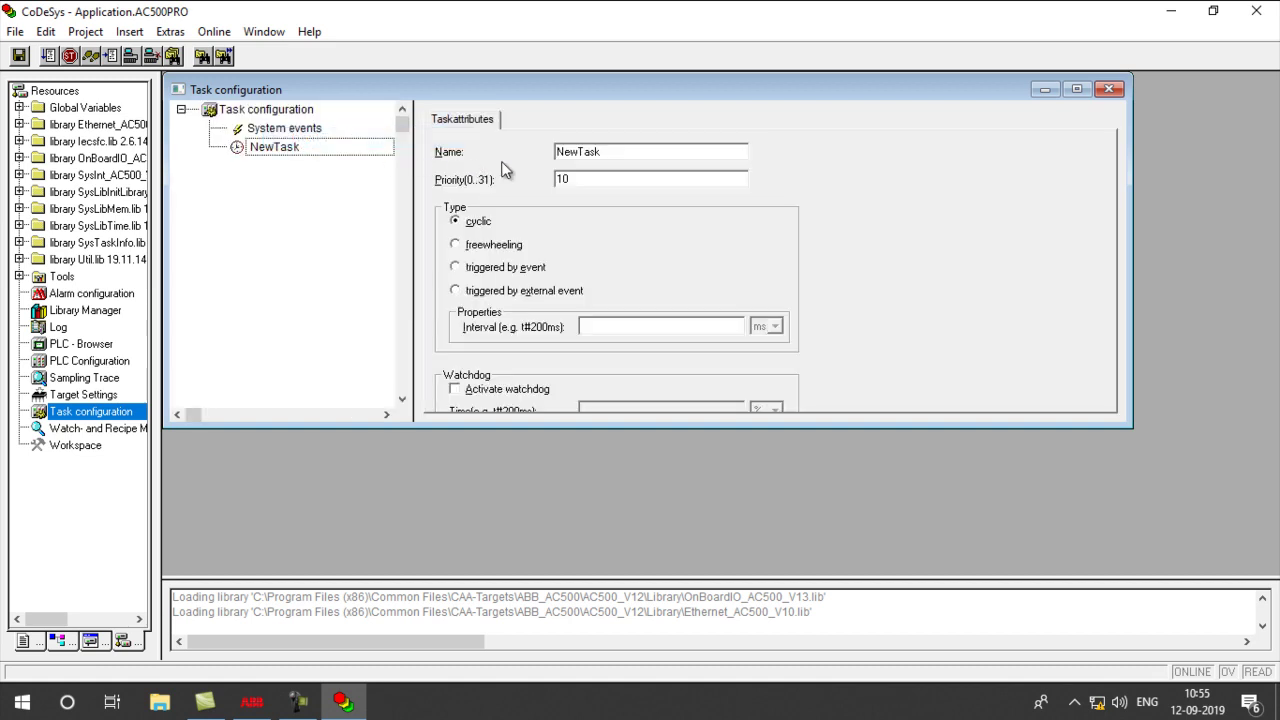
Rename the new task to MainProgram and give it a T#100ms interval.
left_click_drag(607, 158, 505, 162)
type("MainProgram")
left_click_drag(1133, 420, 1186, 552)
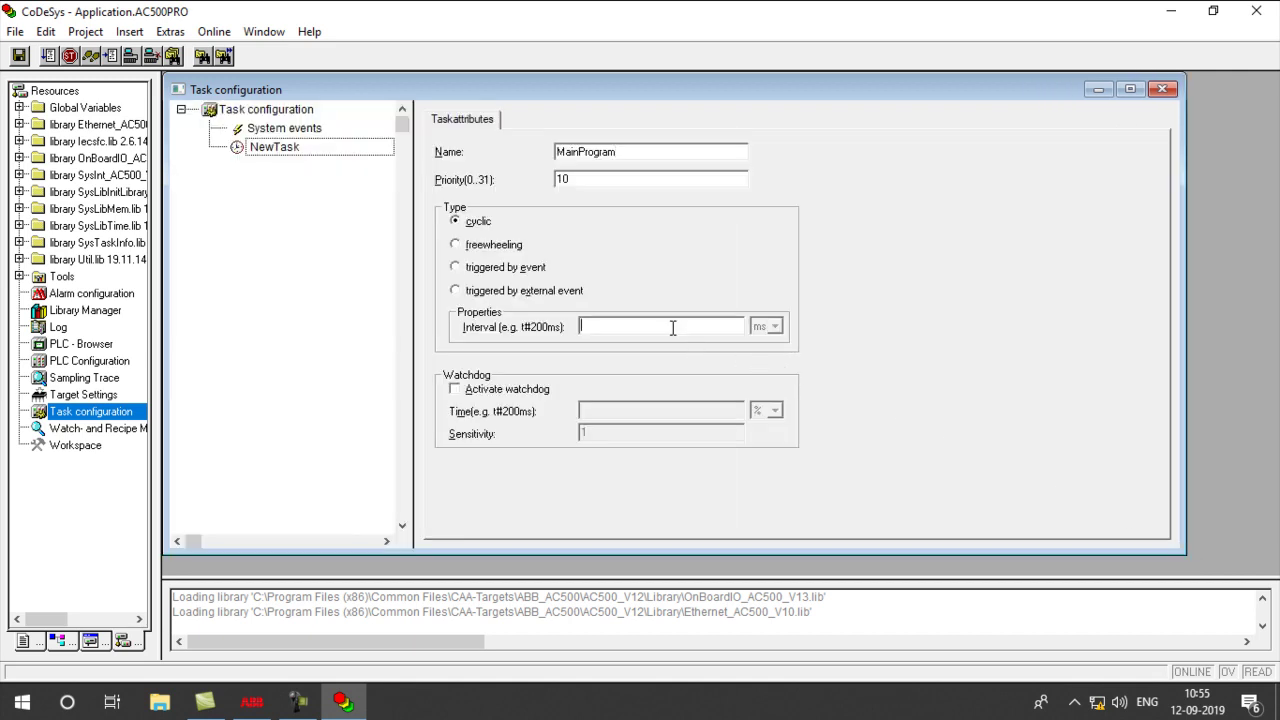
type("t#1")
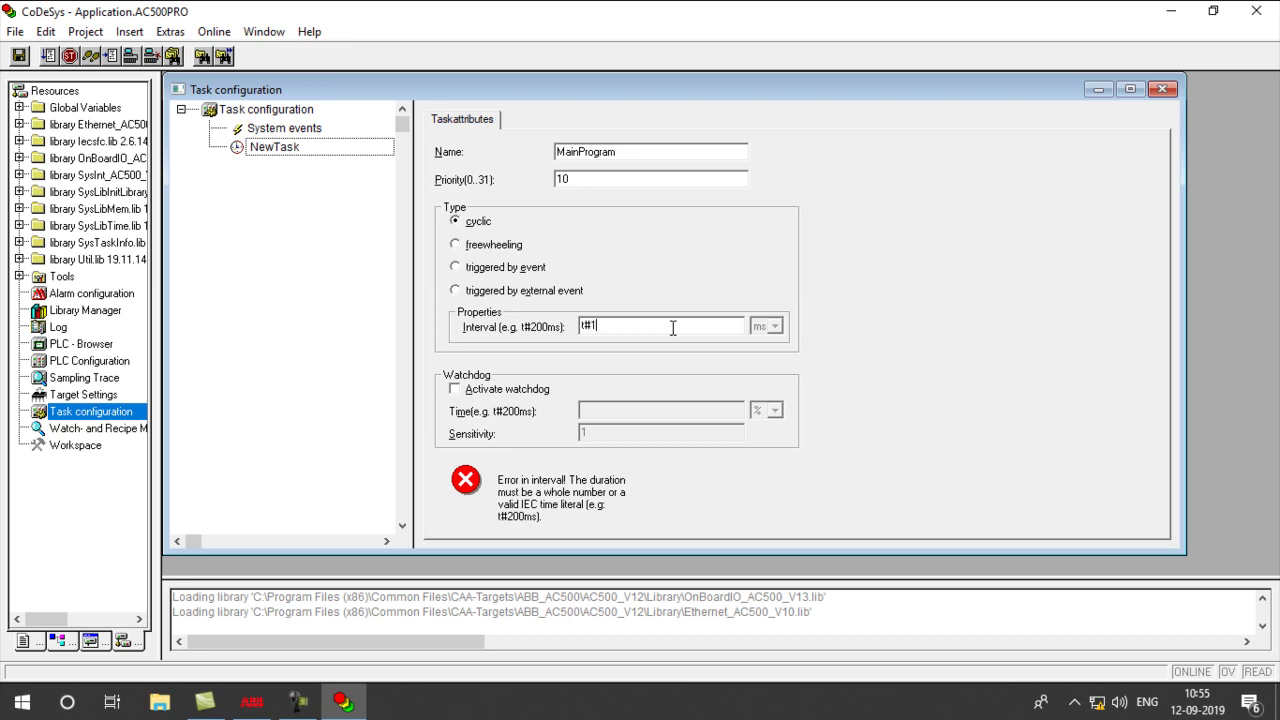
type("00ms")
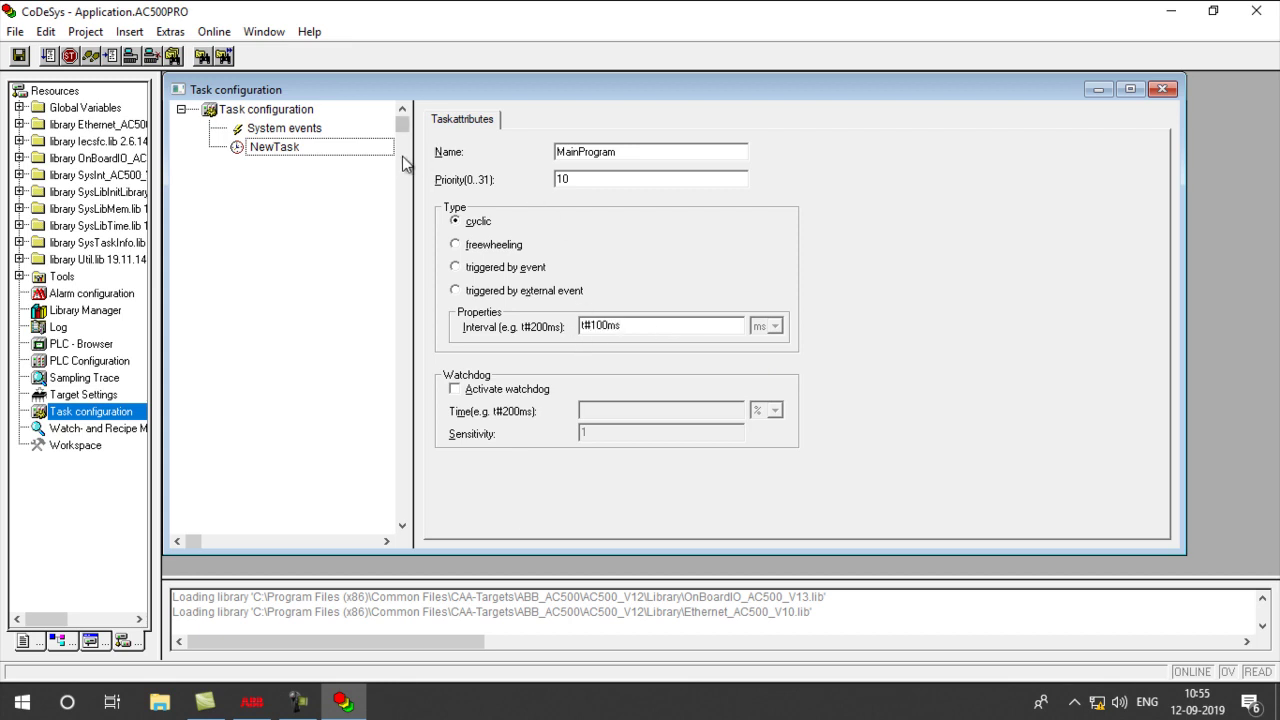
left_click(283, 131)
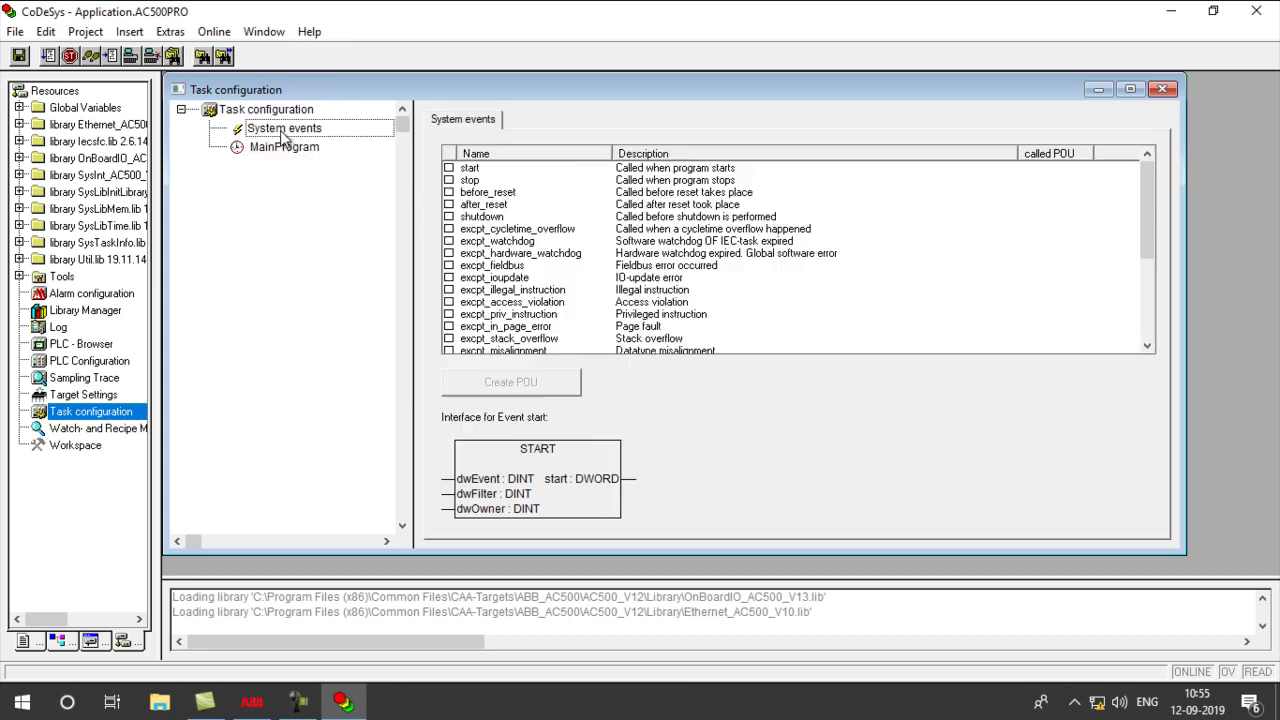
left_click(280, 148)
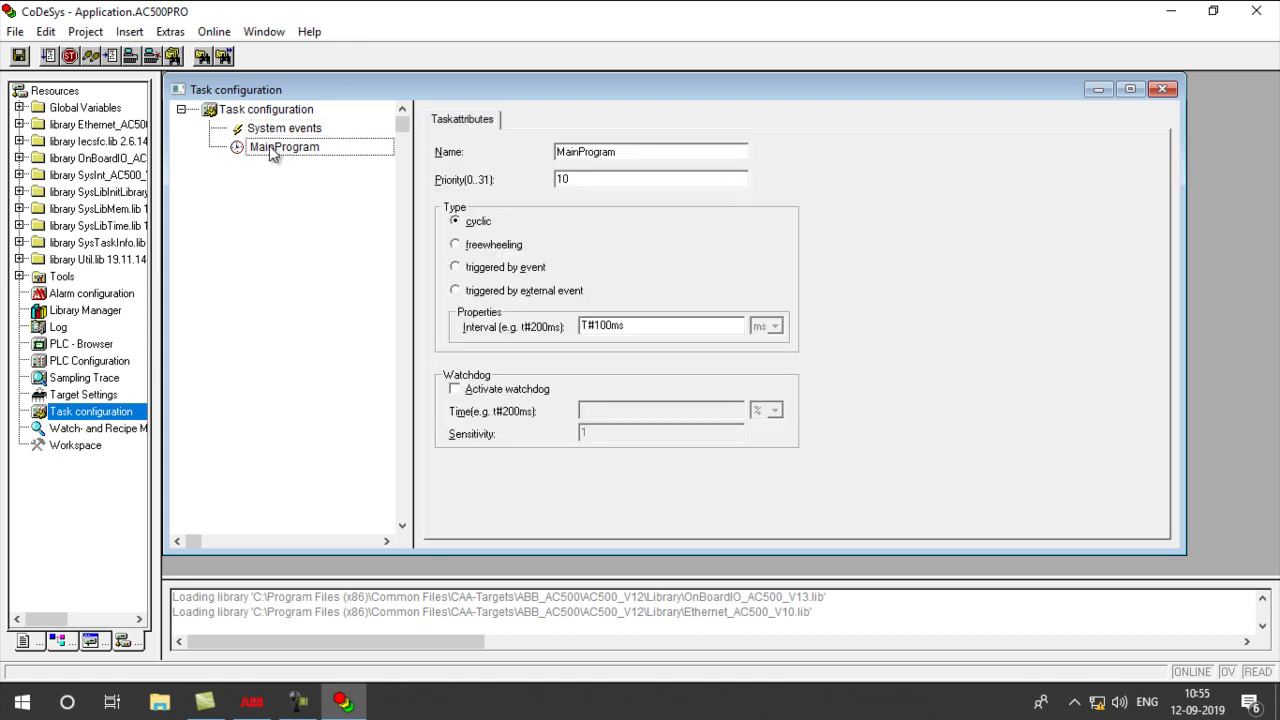
left_click(289, 152)
Append a PLC_PRG program call to MainProgram and rebuild all with 0 errors.
right_click(244, 145)
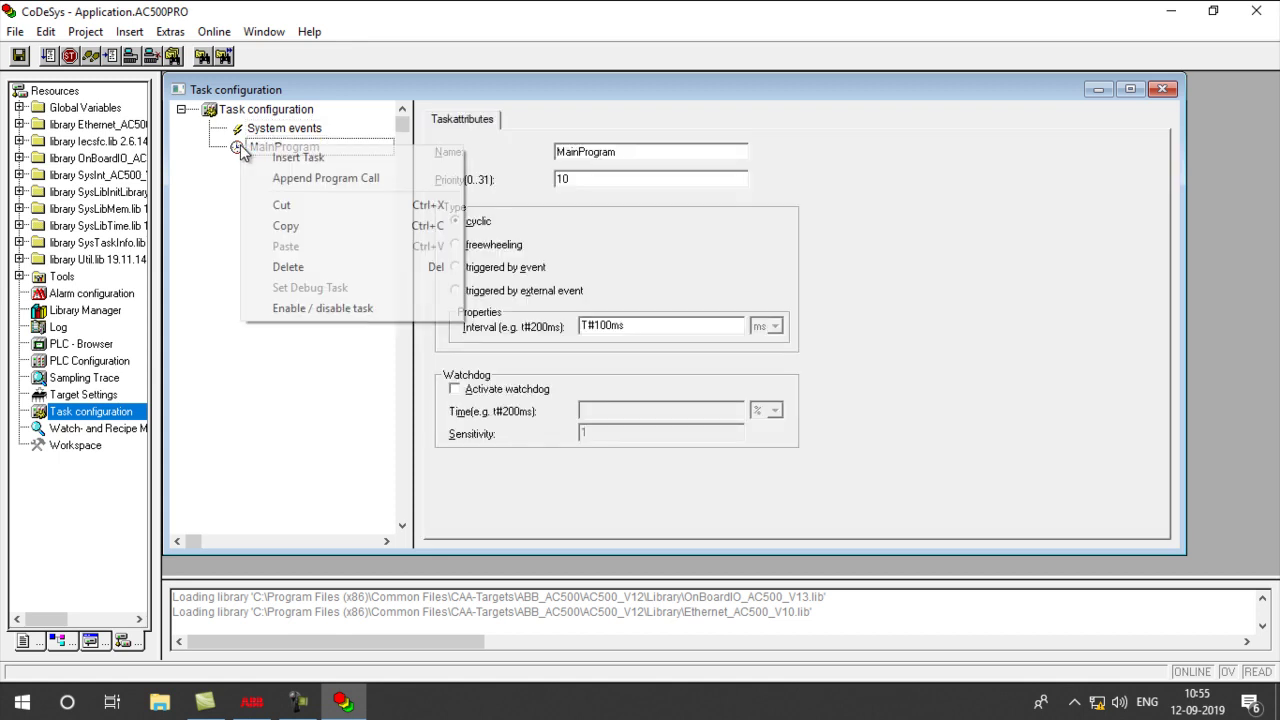
left_click(297, 178)
left_click(705, 152)
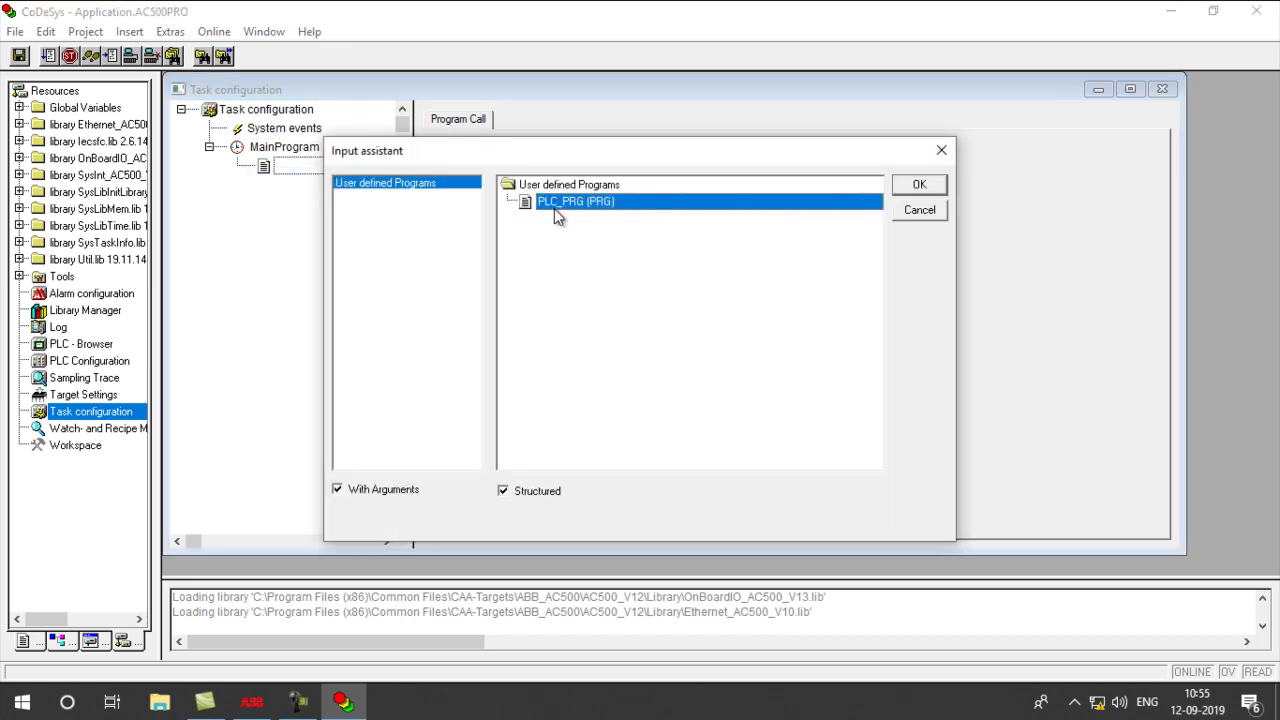
left_click(918, 186)
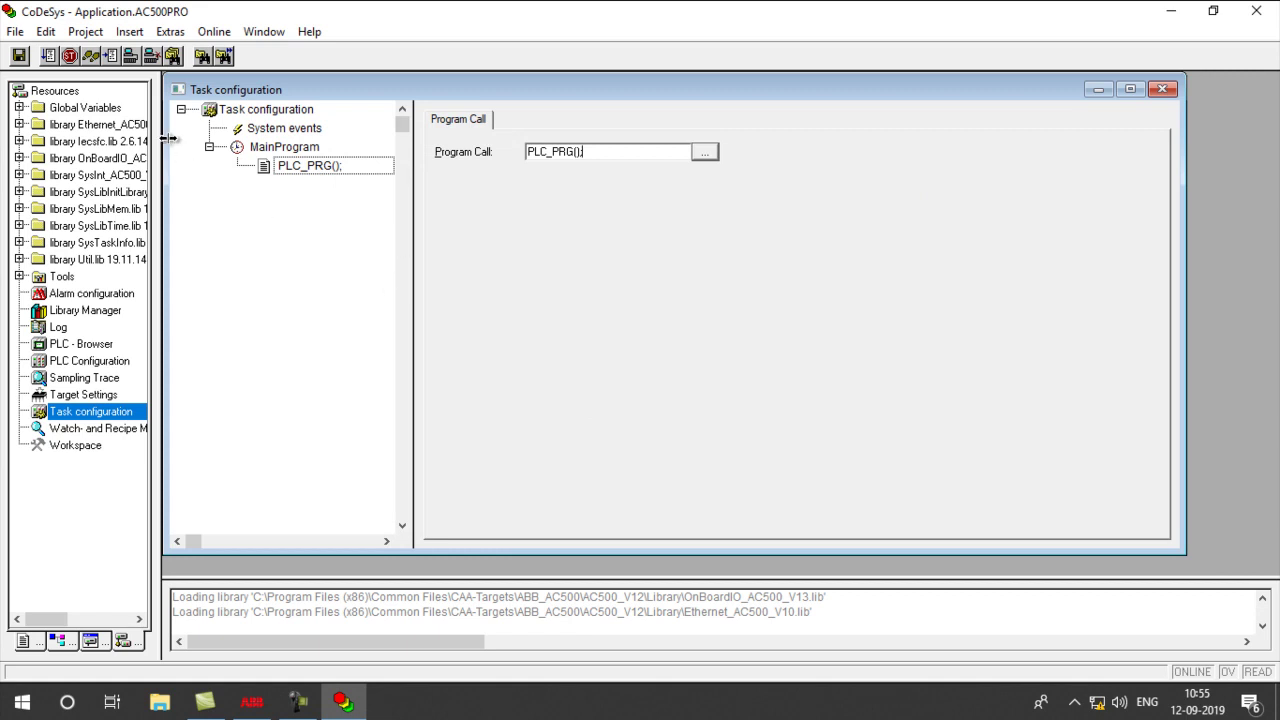
left_click(85, 32)
left_click(128, 74)
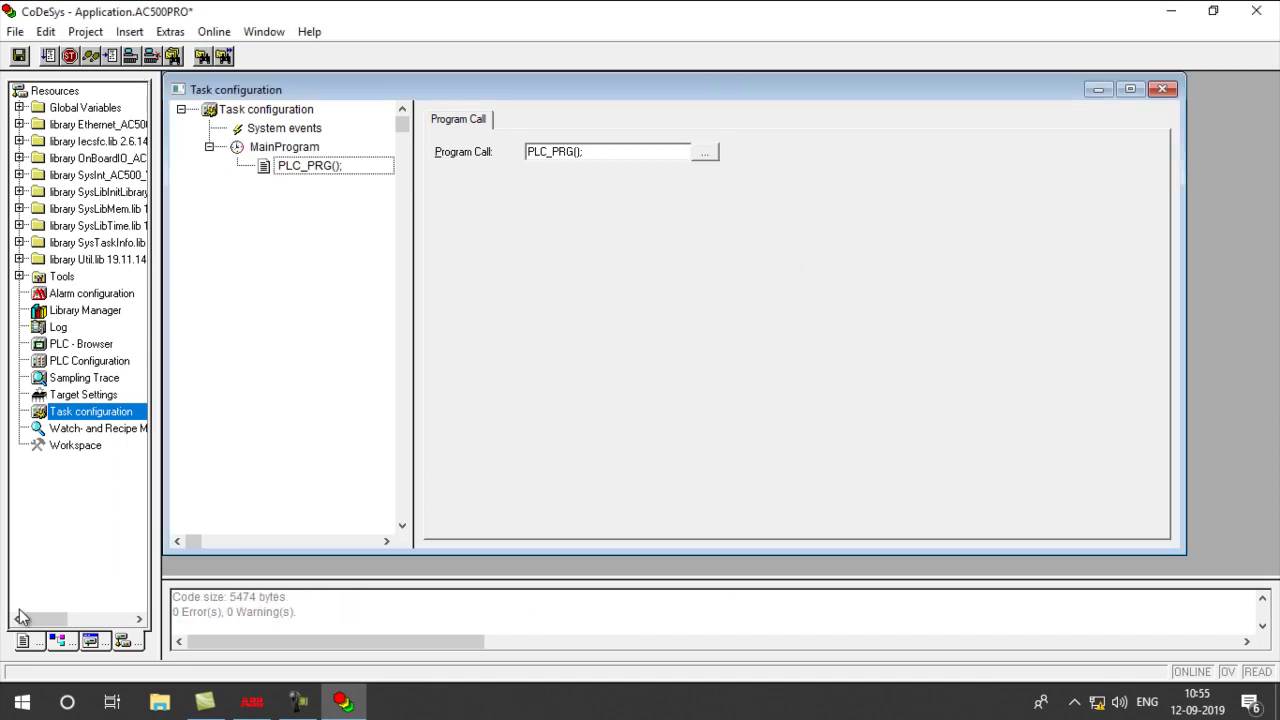
Convert PLC_PRG to LD (ladder diagram), then rebuild all with 0 errors.
left_click(24, 640)
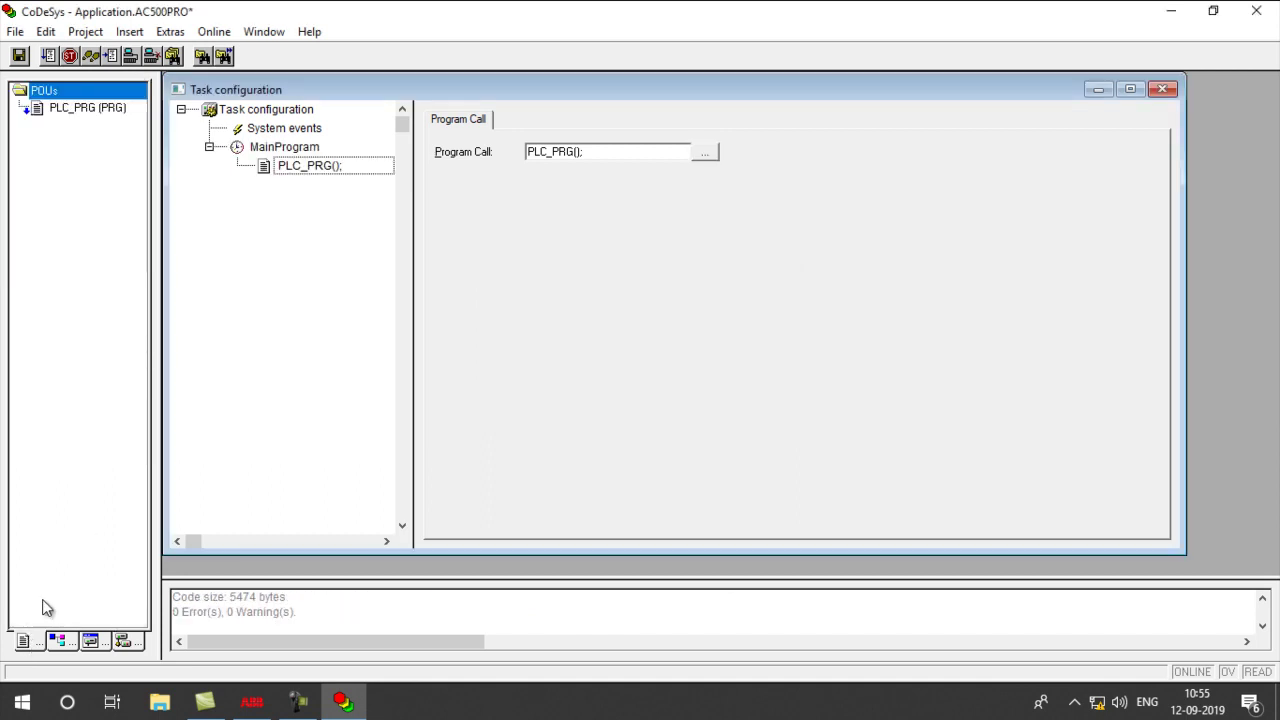
right_click(80, 109)
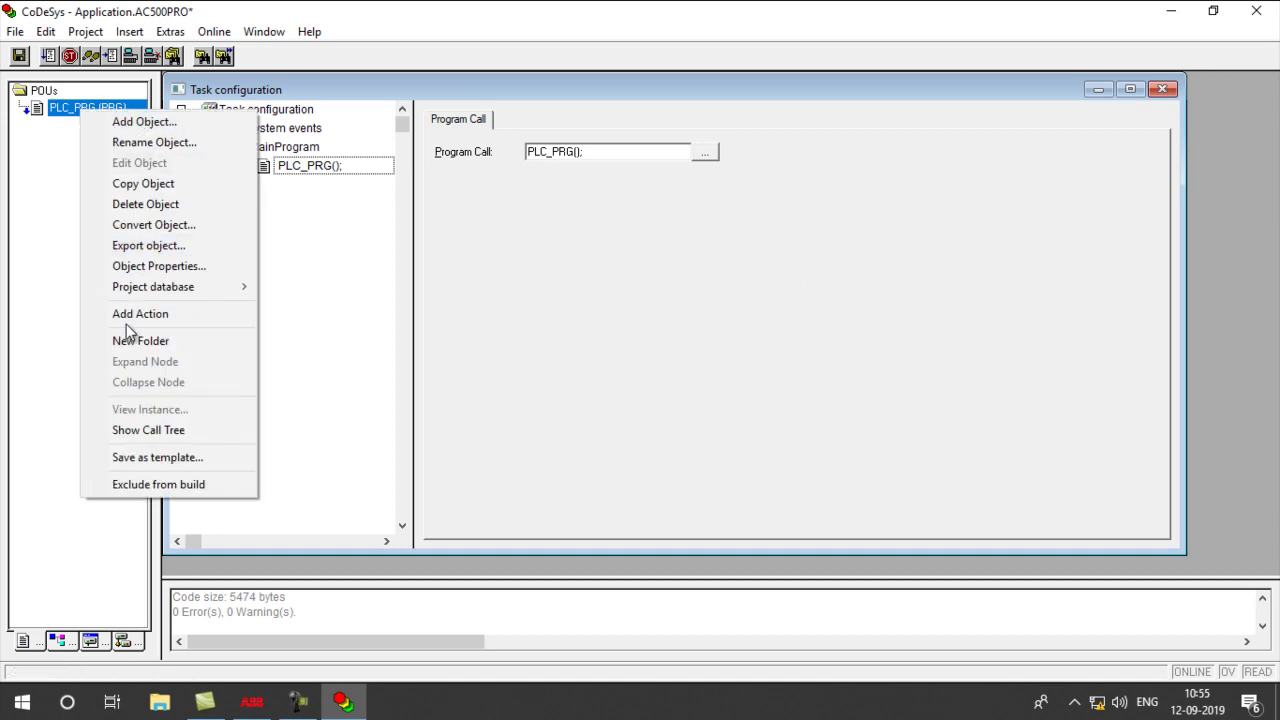
left_click(140, 225)
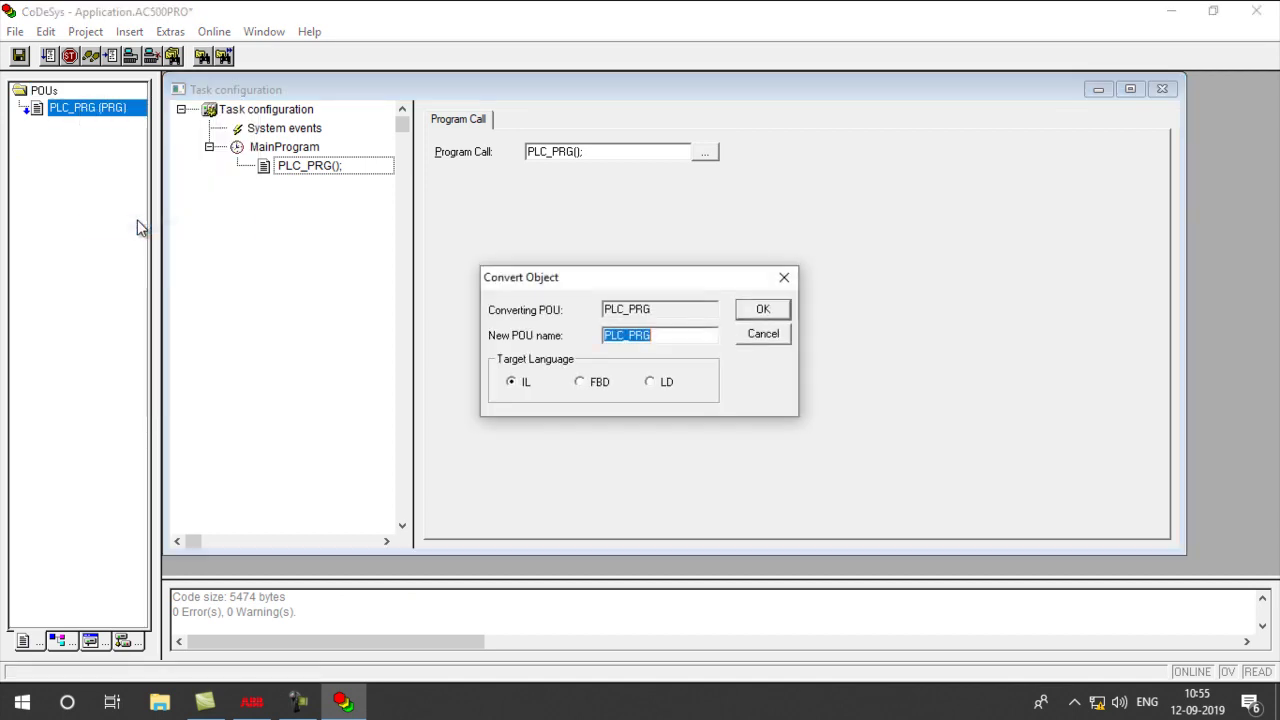
left_click(652, 383)
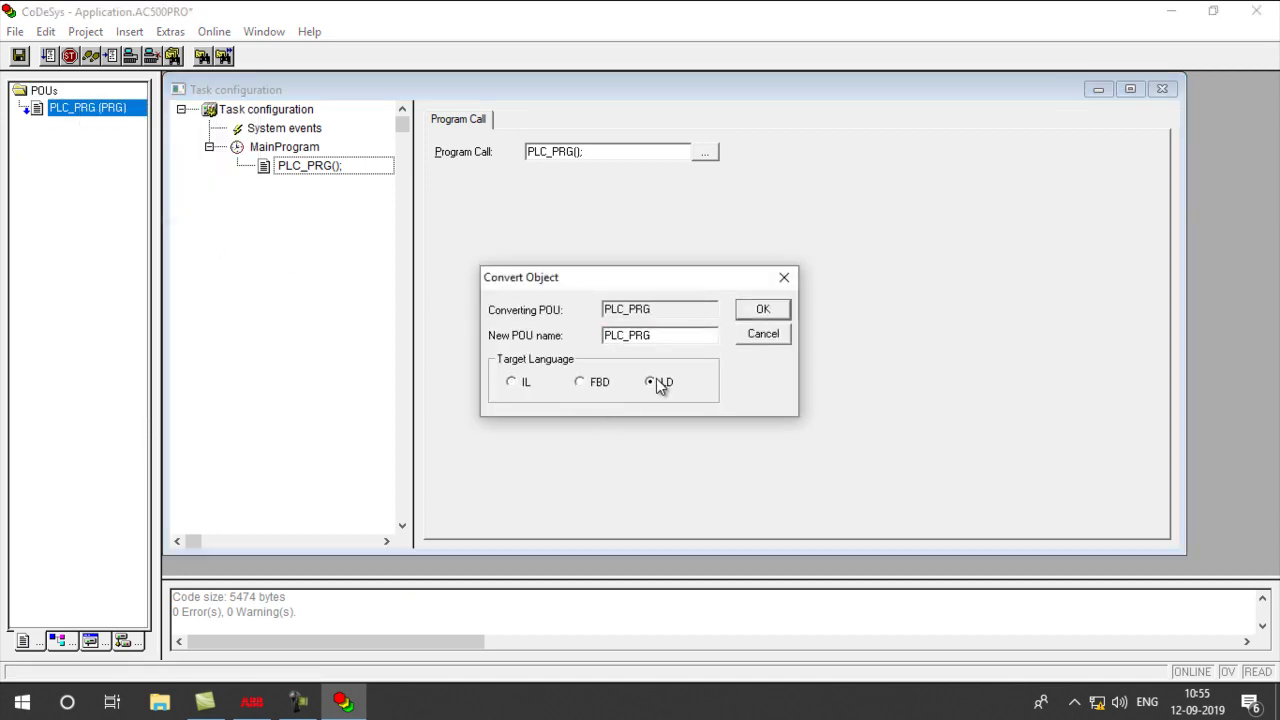
left_click(764, 310)
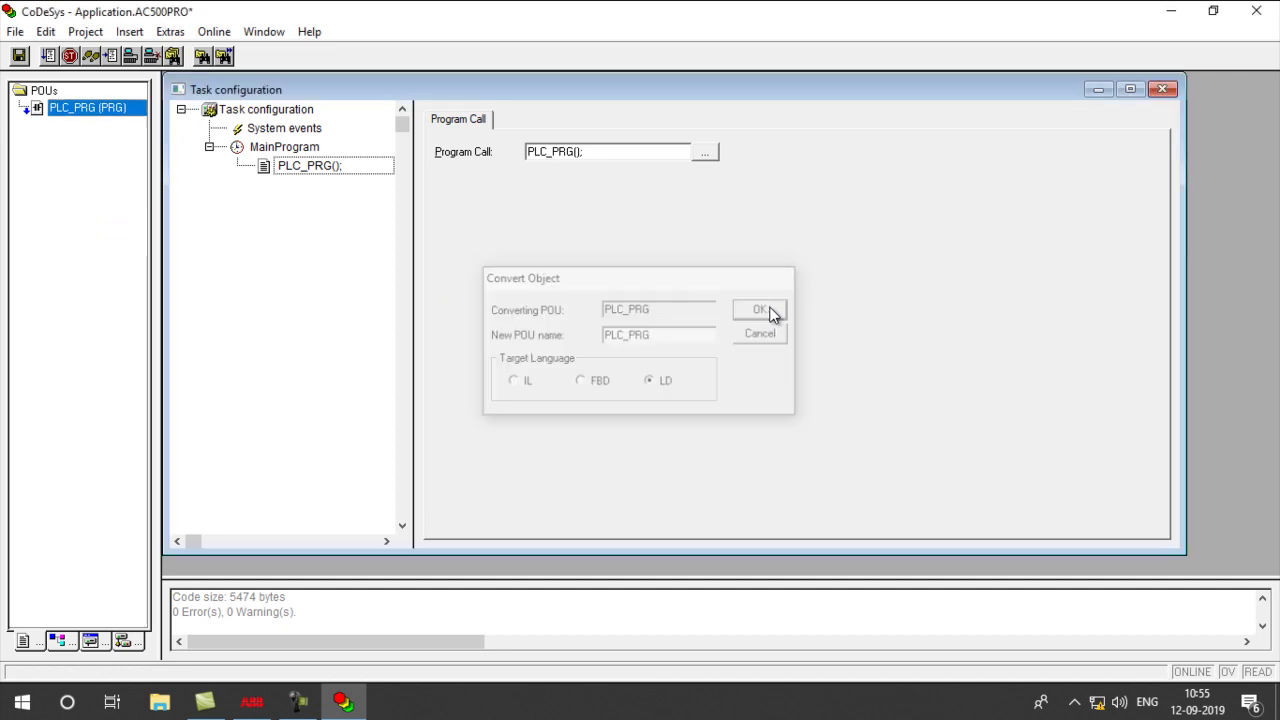
left_click(86, 34)
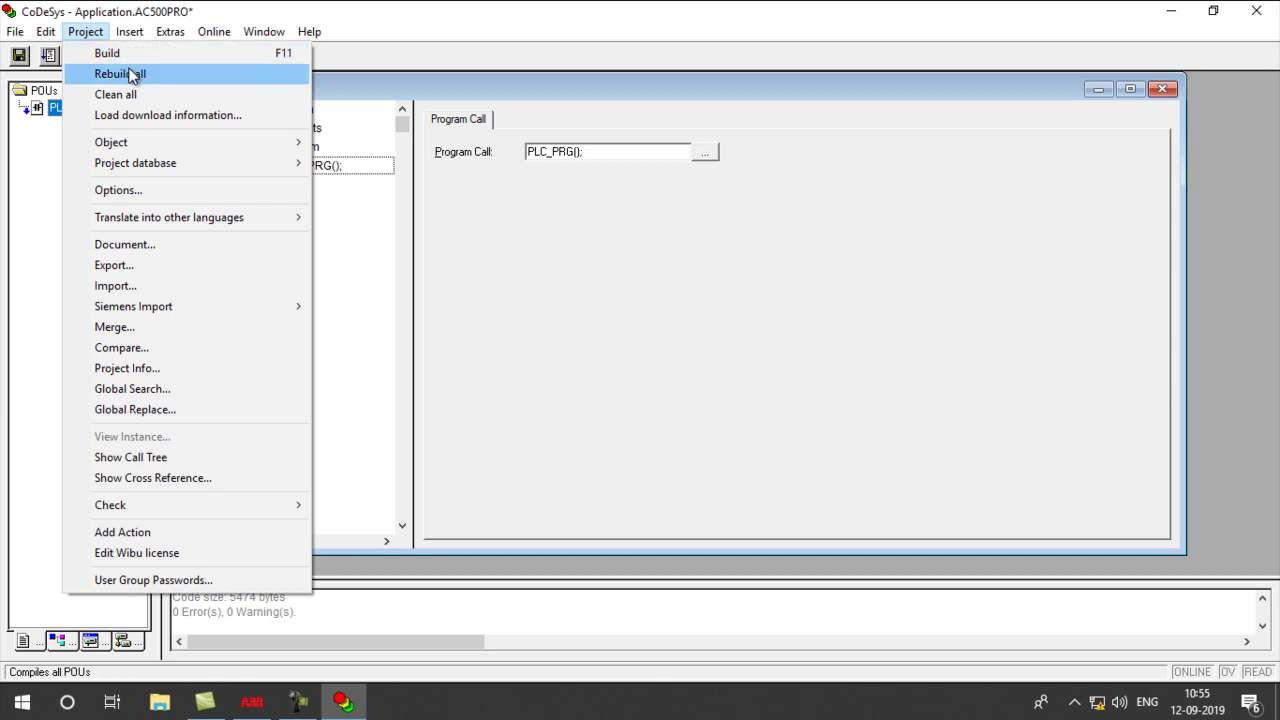
left_click(134, 75)
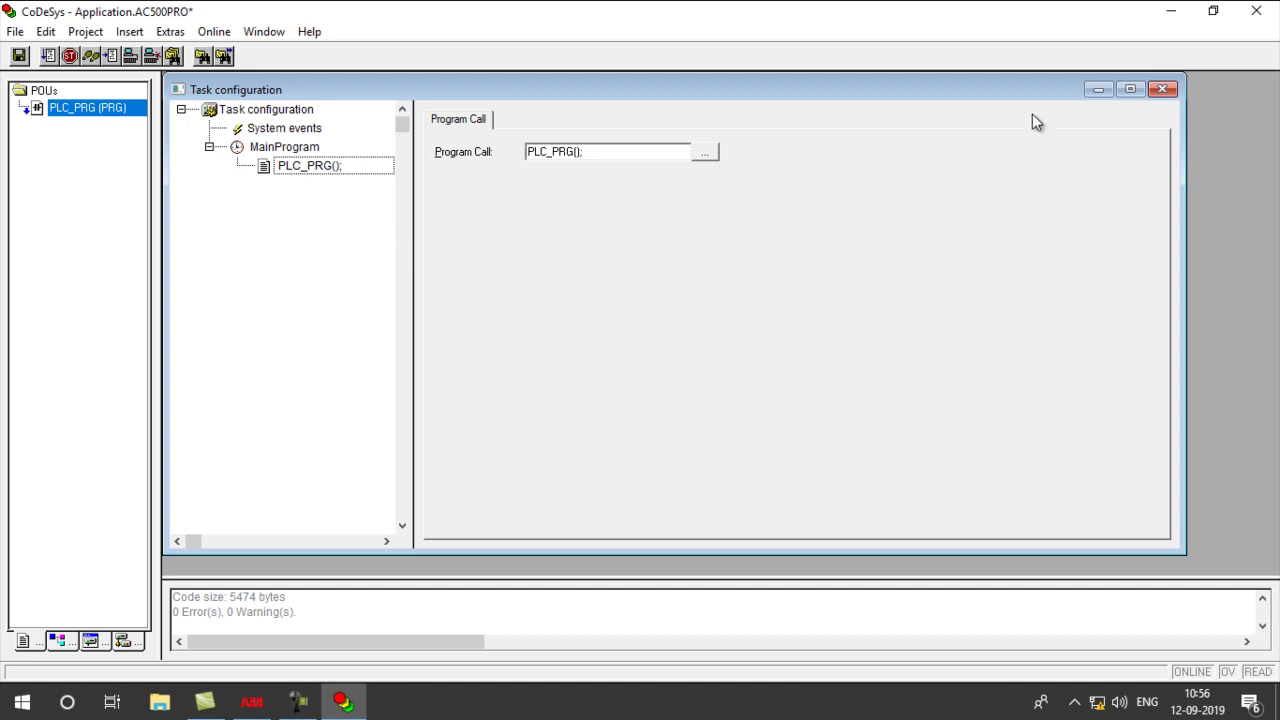
In PLC_PRG, build a rung with contact i1 driving output coil q1.
left_click(1162, 89)
double_click(87, 117)
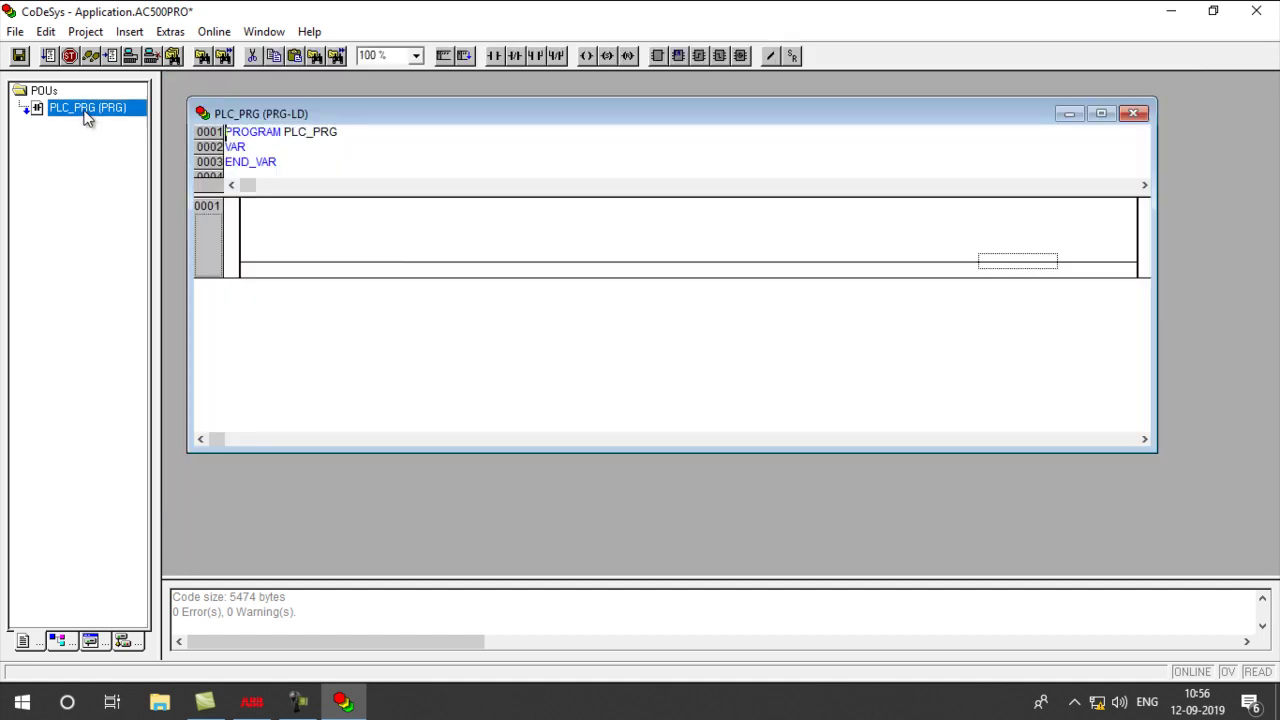
left_click_drag(1129, 454, 1131, 574)
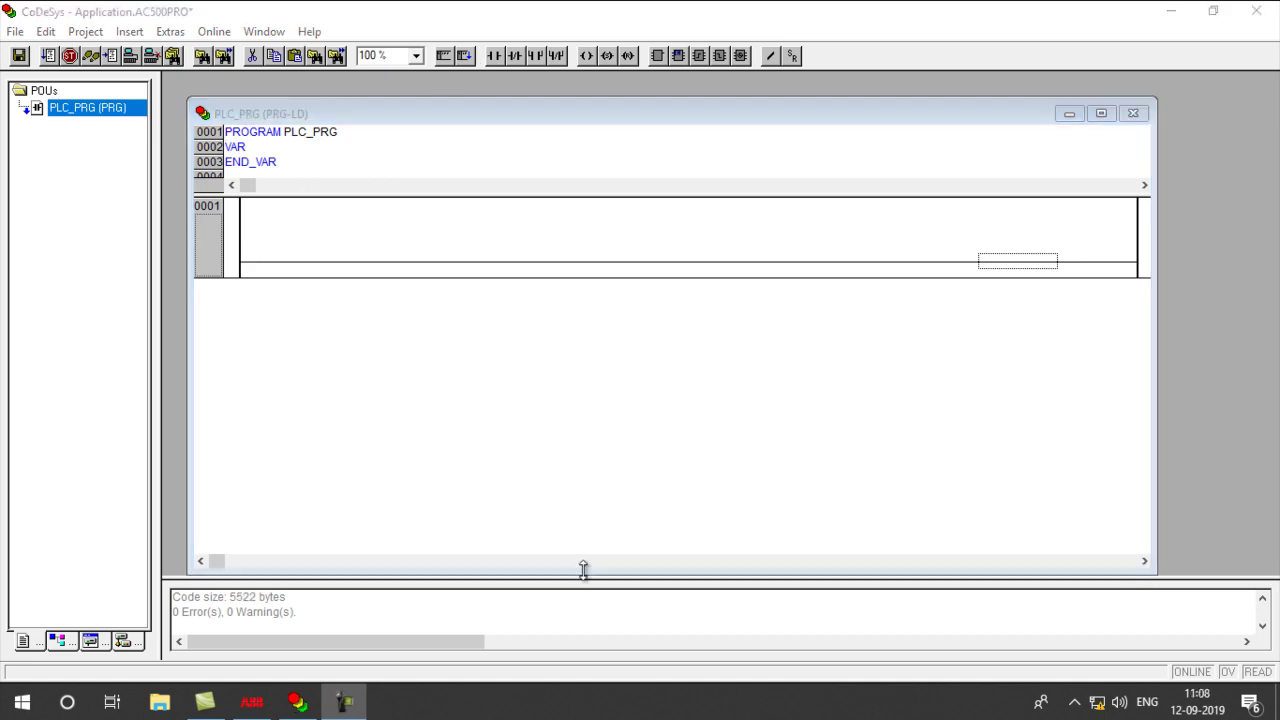
left_click(493, 57)
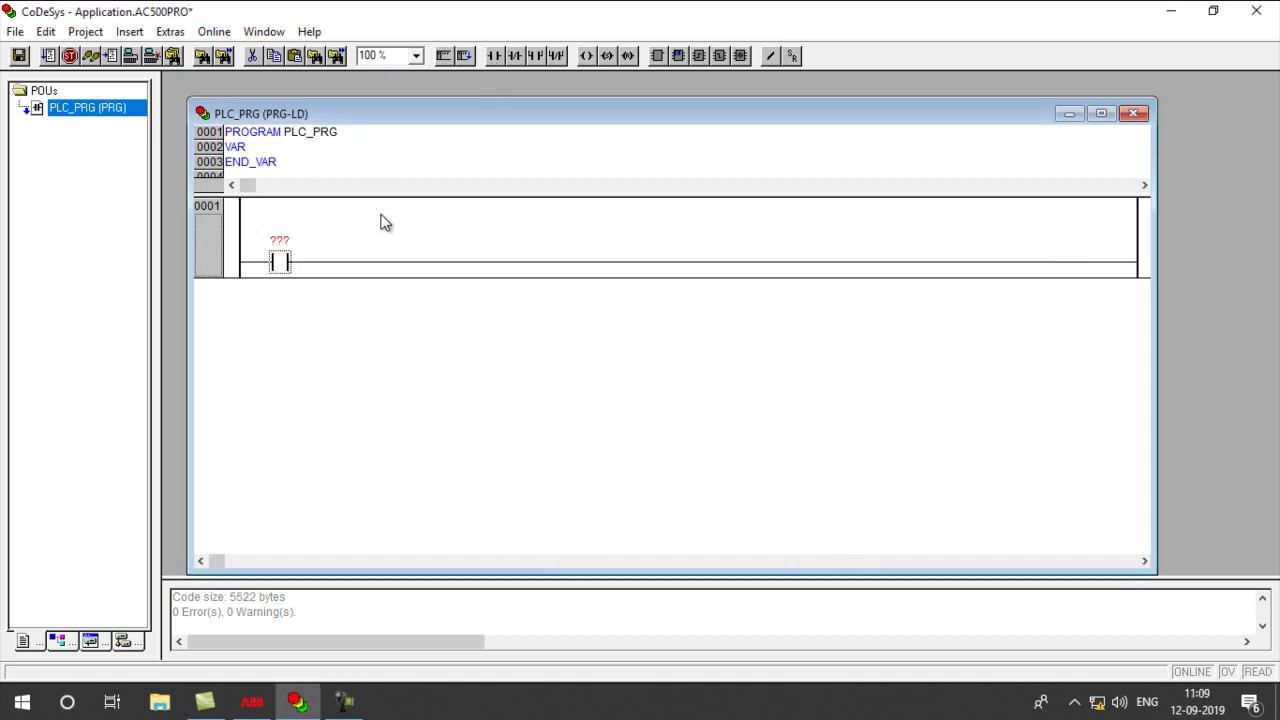
left_click(1104, 266)
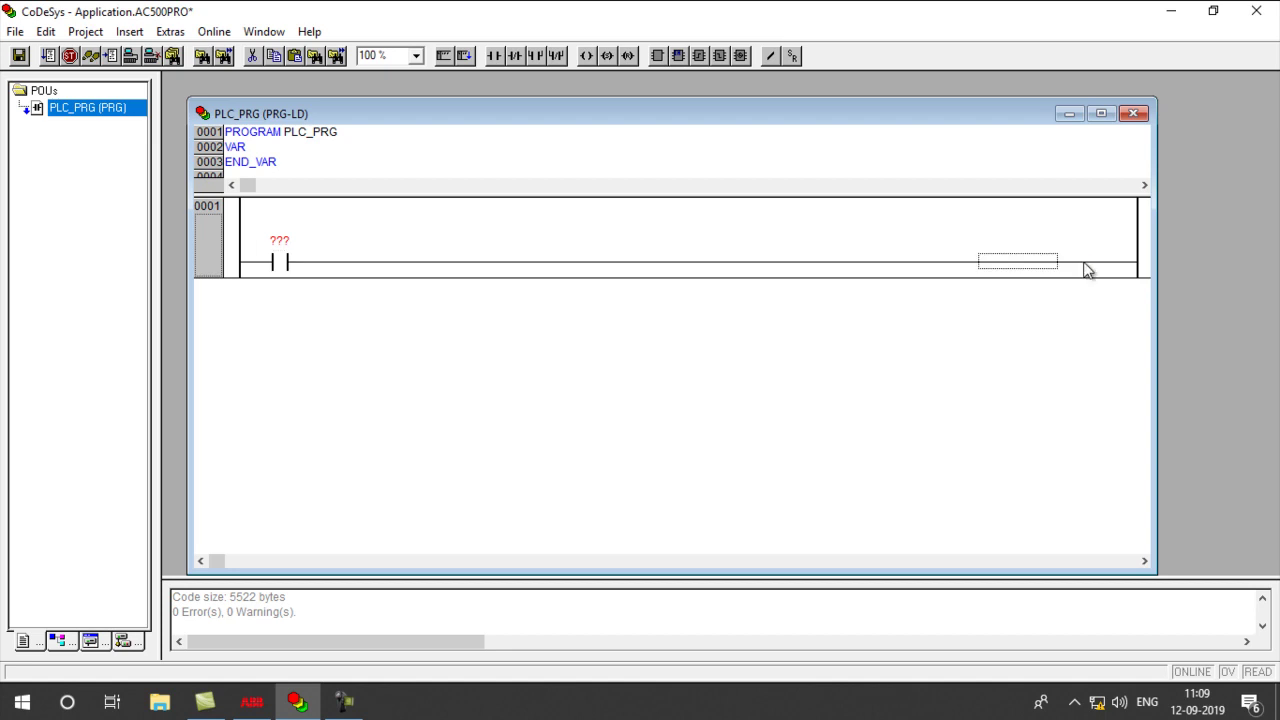
left_click(583, 56)
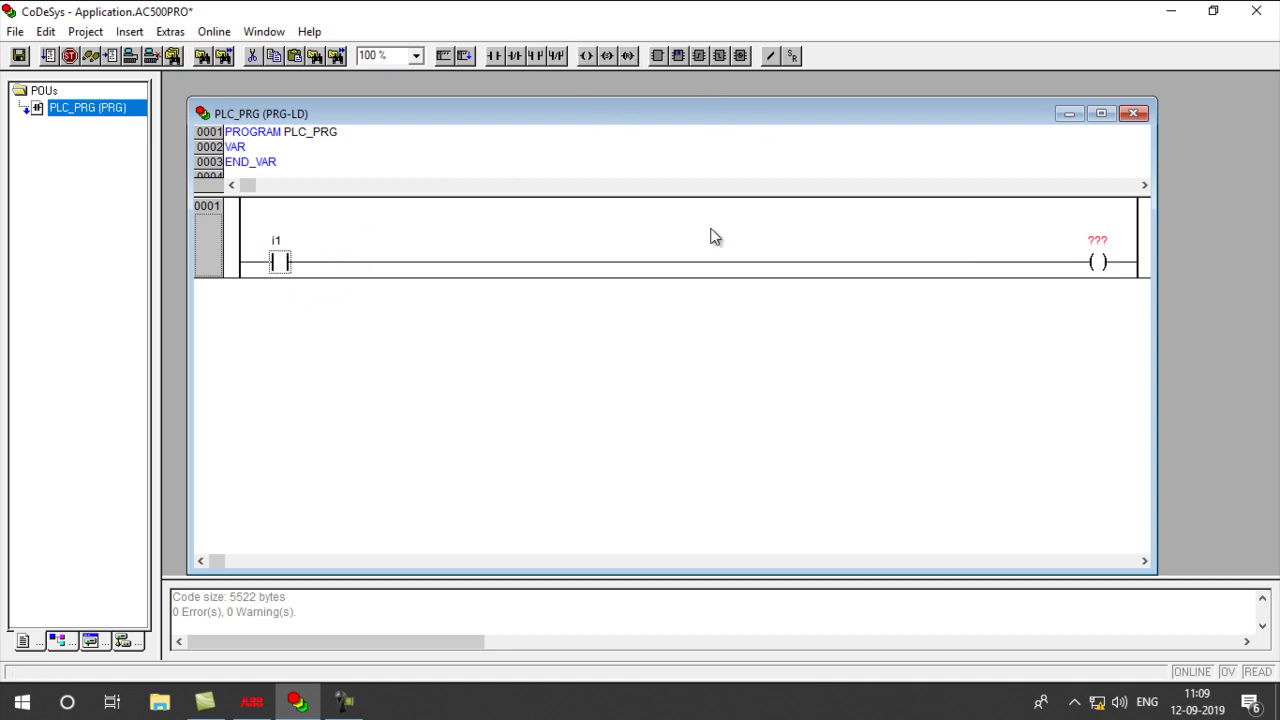
left_click(1096, 242)
key("Return")
left_click(243, 706)
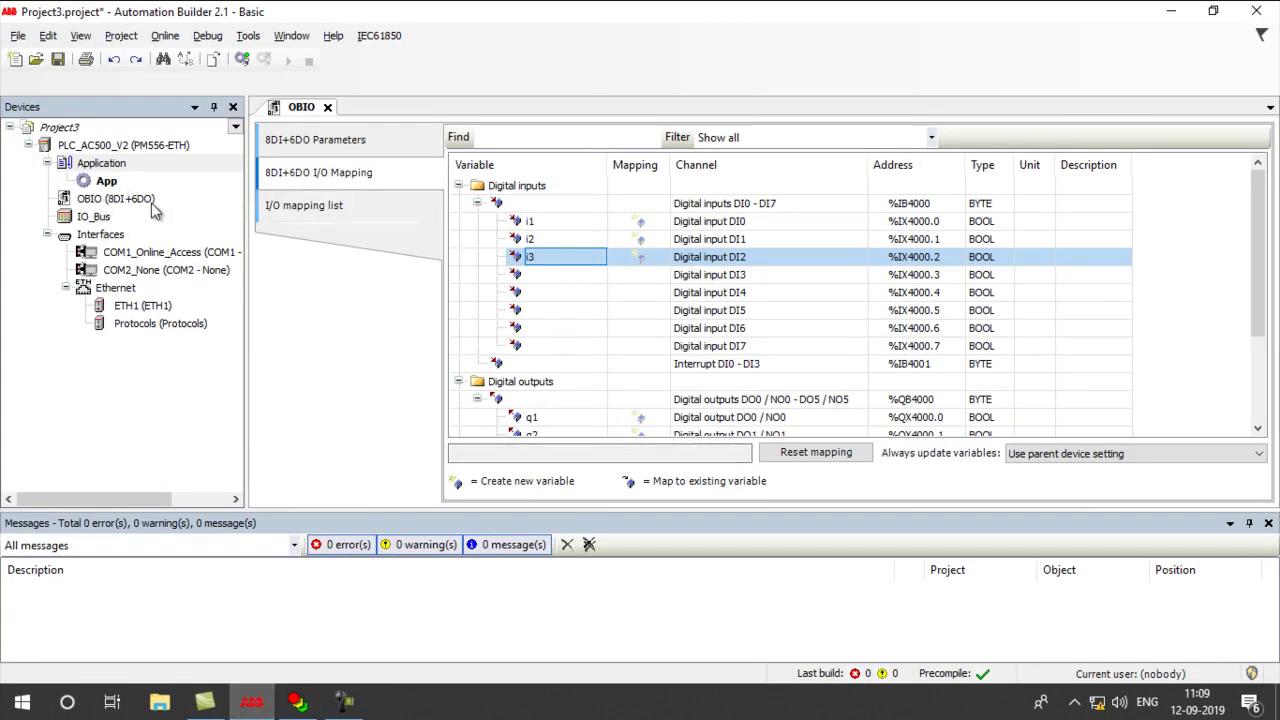
Check the i1 and q1 rows in the OBIO mapping, then return to CoDeSys.
left_click(530, 226)
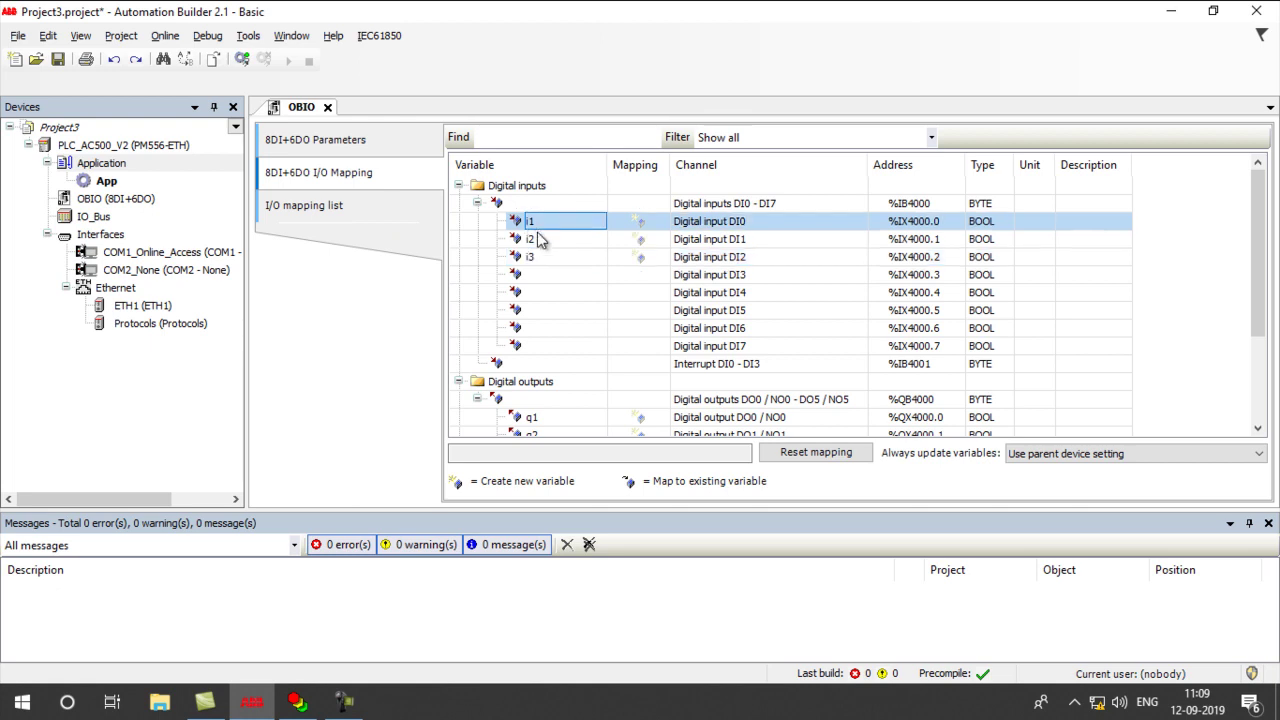
left_click(548, 418)
scroll(565, 417, "down", 1)
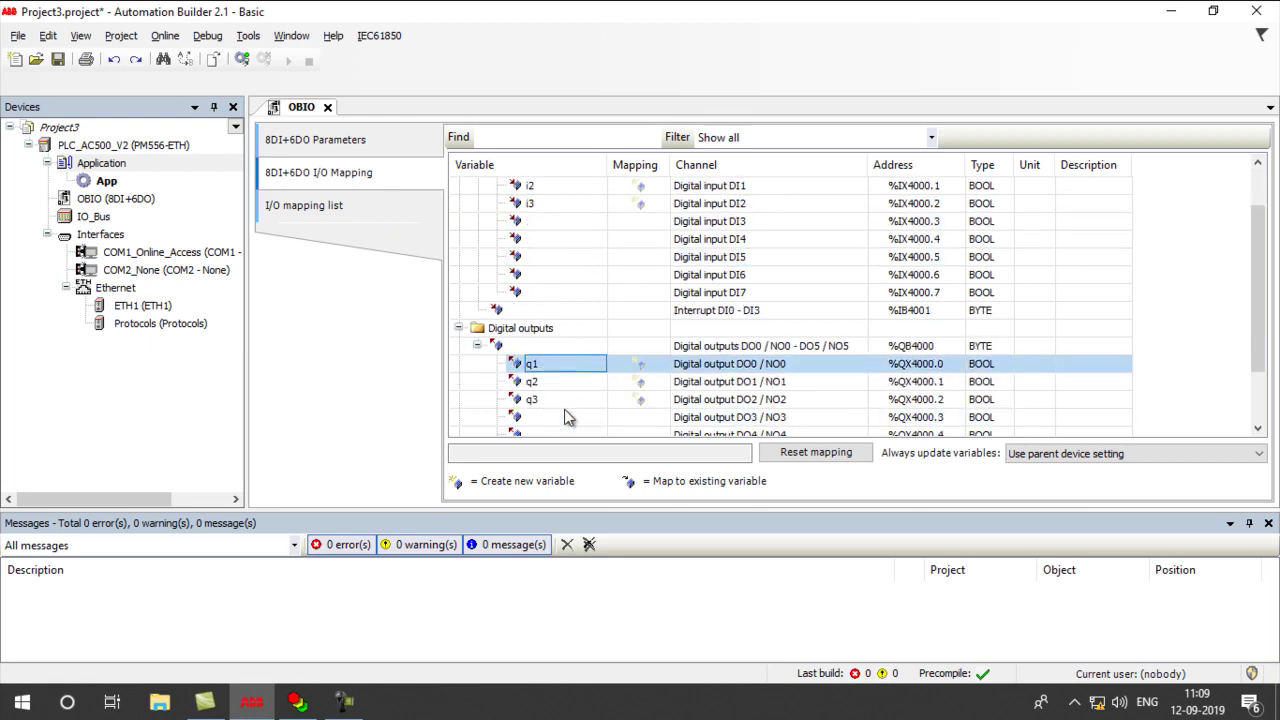
left_click(297, 701)
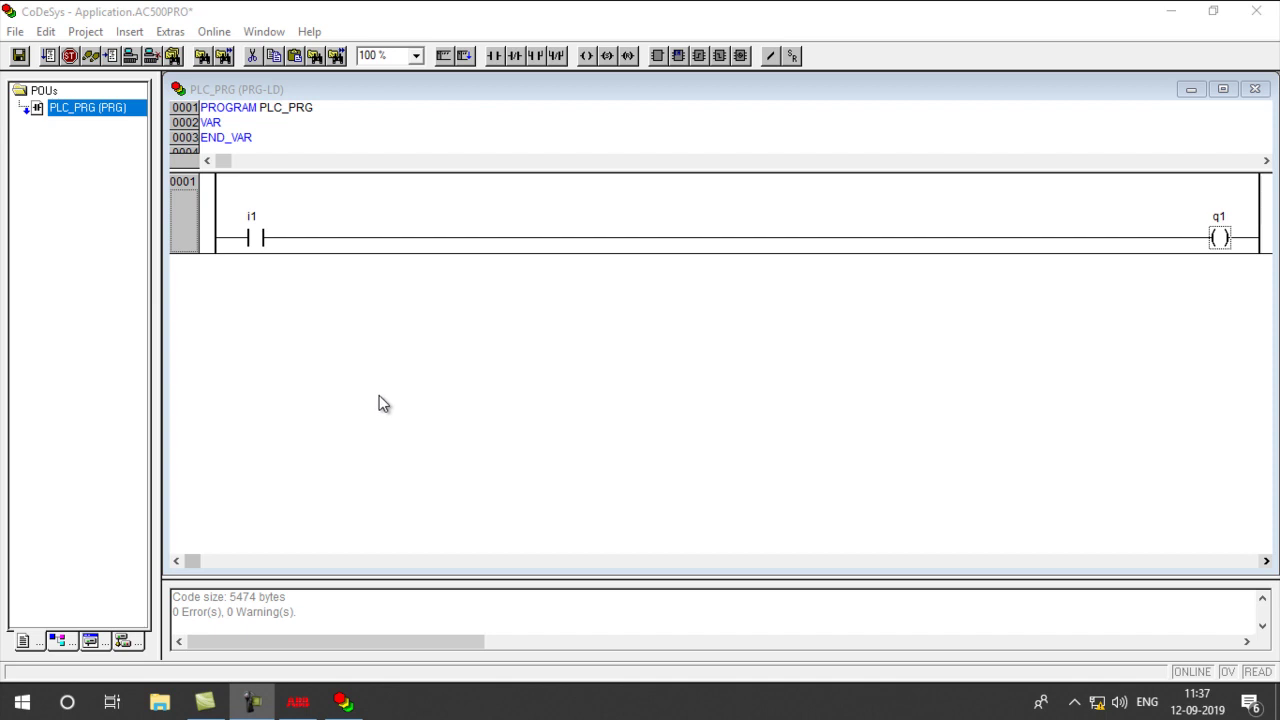
Log in to the AC500 controller and download the new i1→q1 ladder program.
left_click(214, 31)
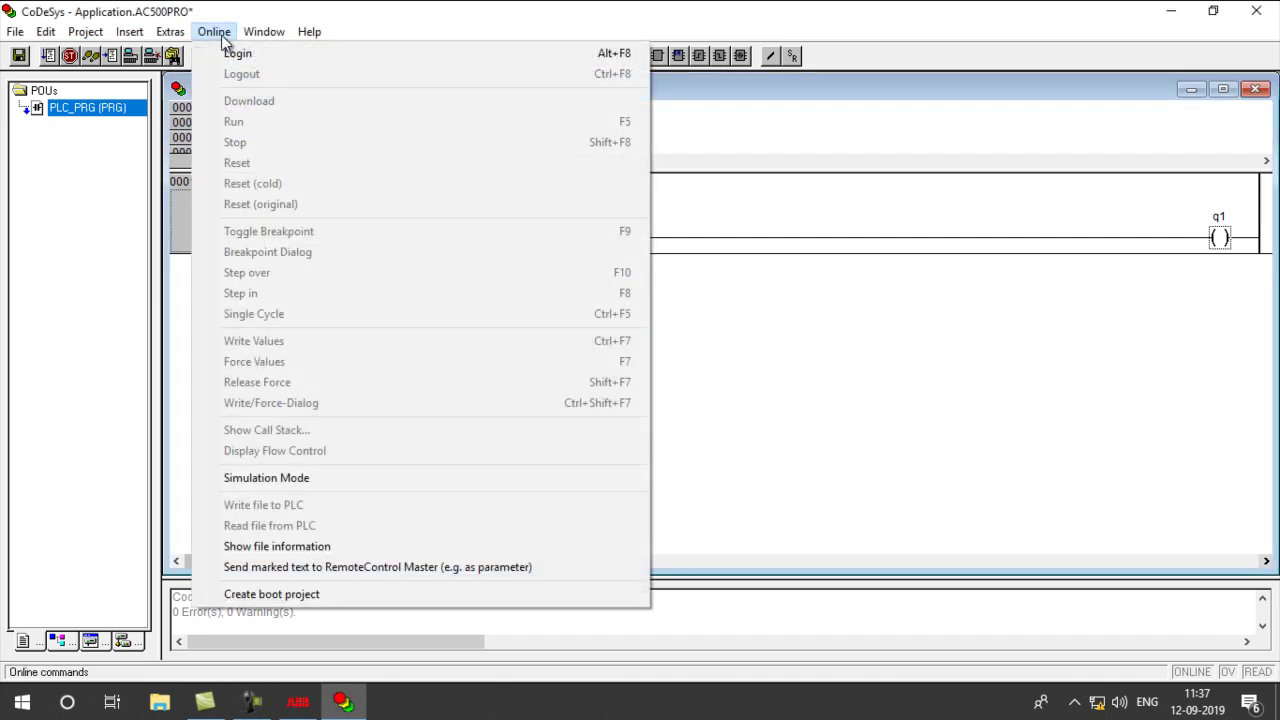
left_click(246, 51)
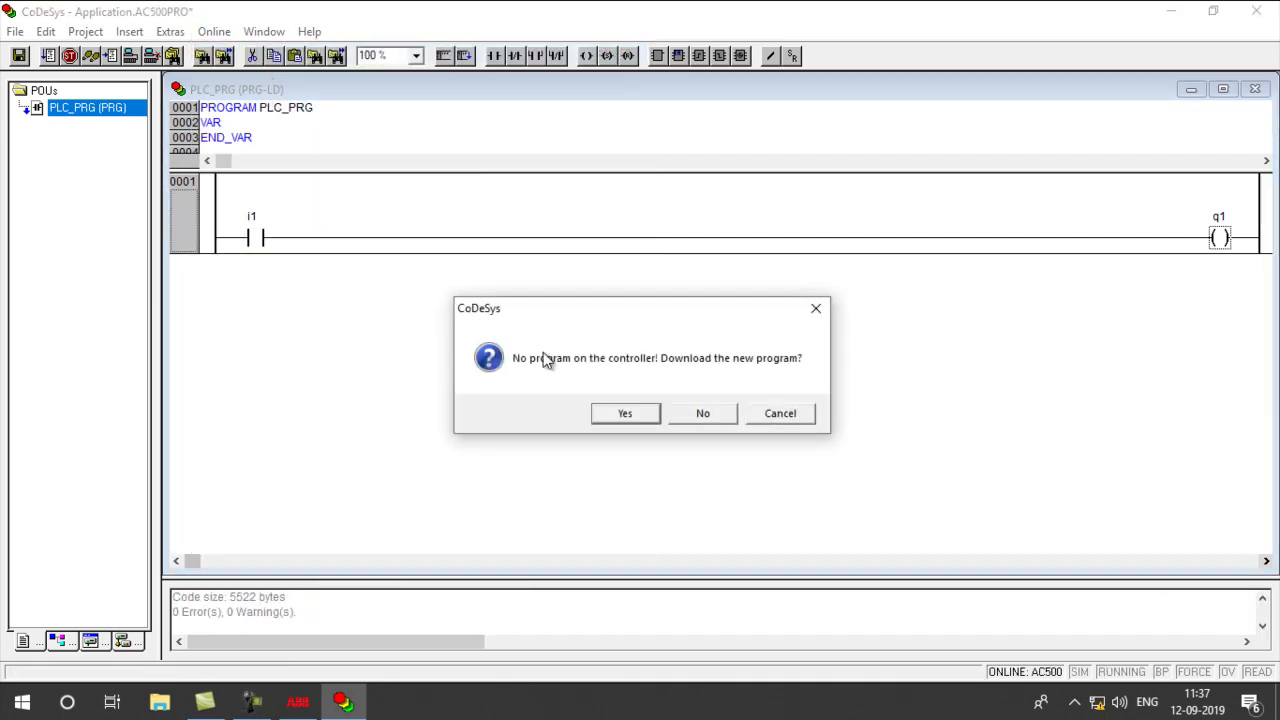
left_click(626, 414)
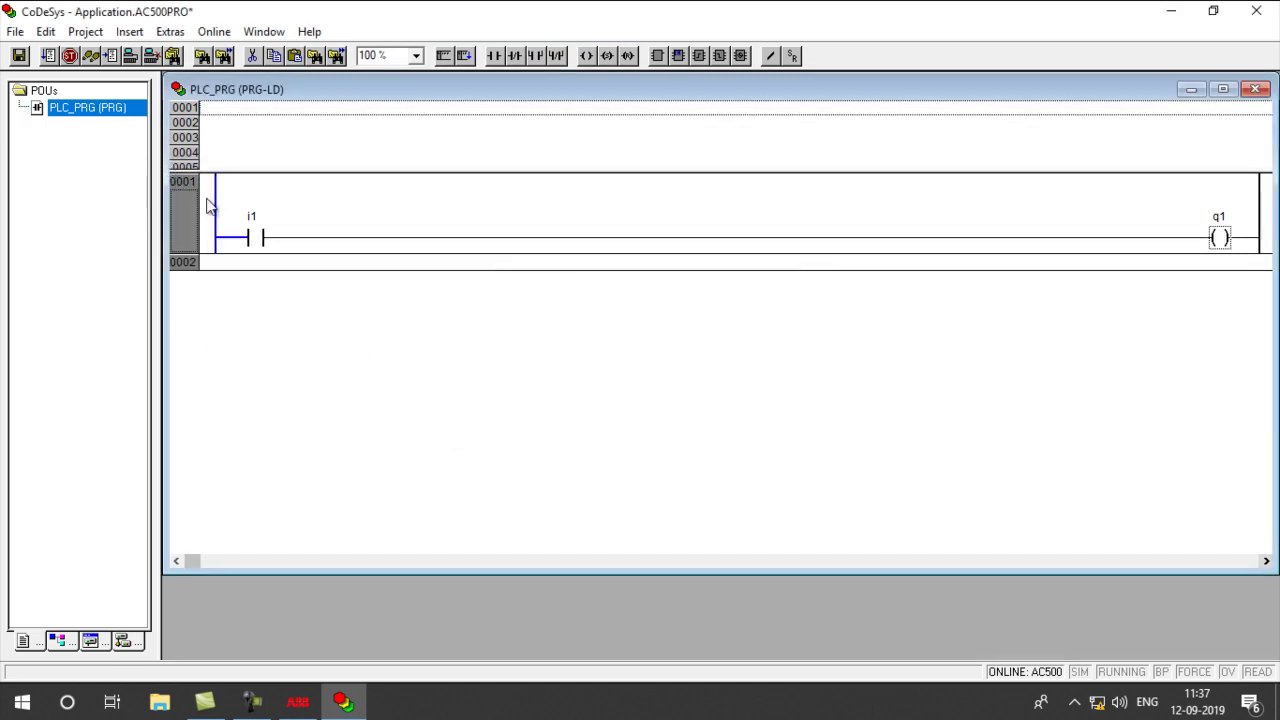
Back in Automation Builder, log in to the controller from the OBIO I/O mapping.
left_click(298, 700)
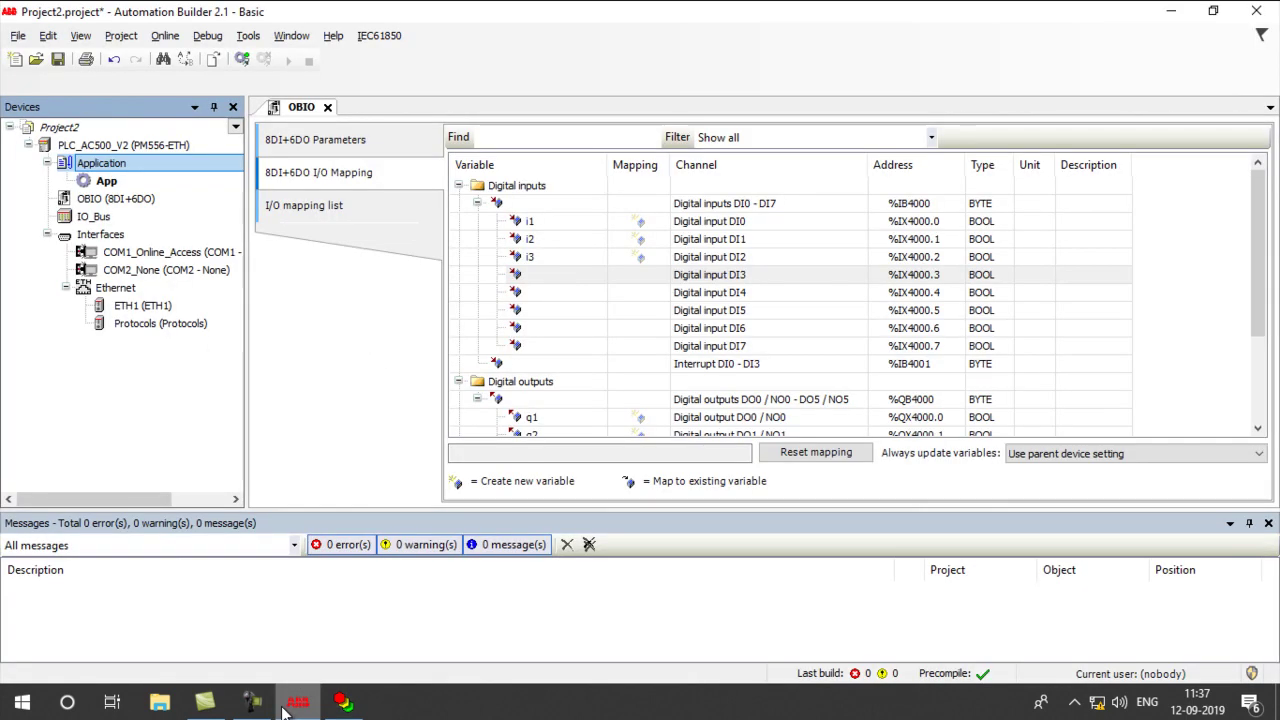
left_click(165, 37)
left_click(188, 55)
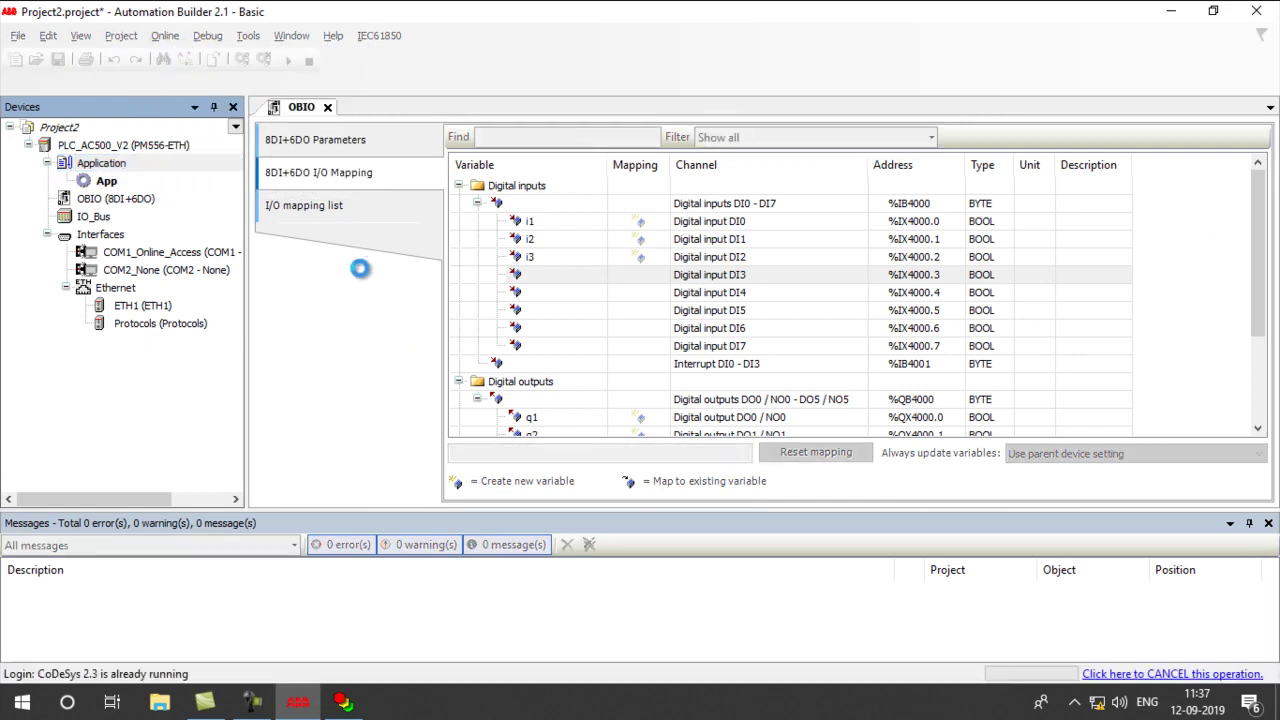